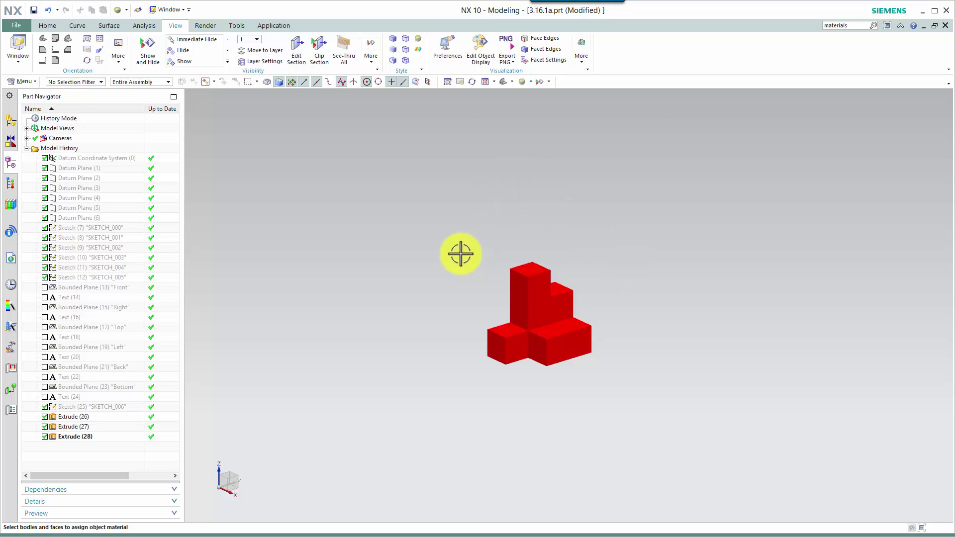
Step: Show the Front, Right and Top bounded planes around the red block model together with their text labels
key(ctrl+alt+t)
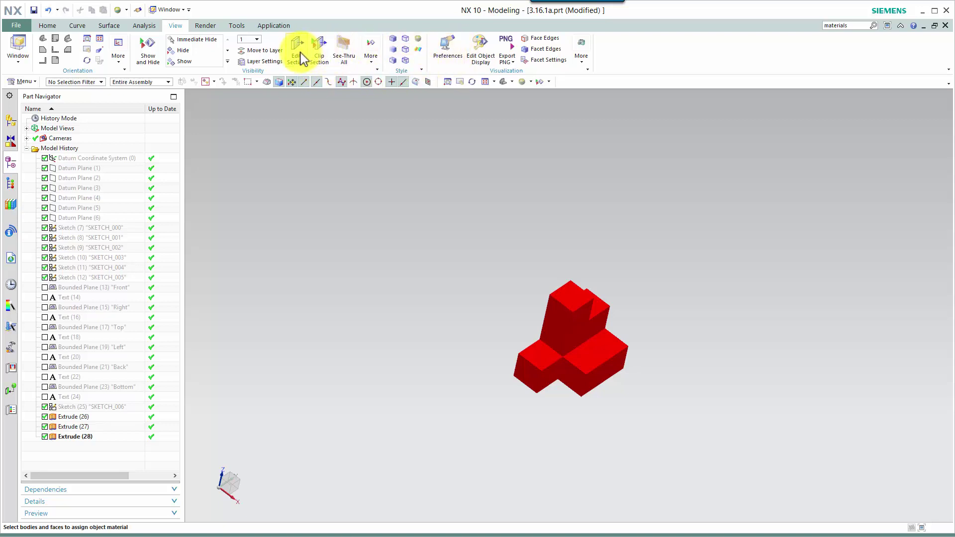
click(502, 83)
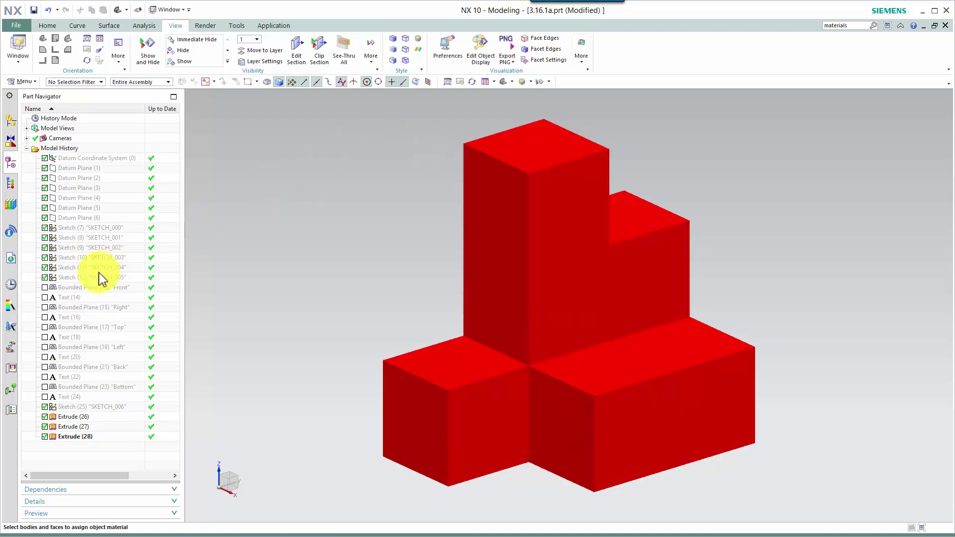
click(45, 297)
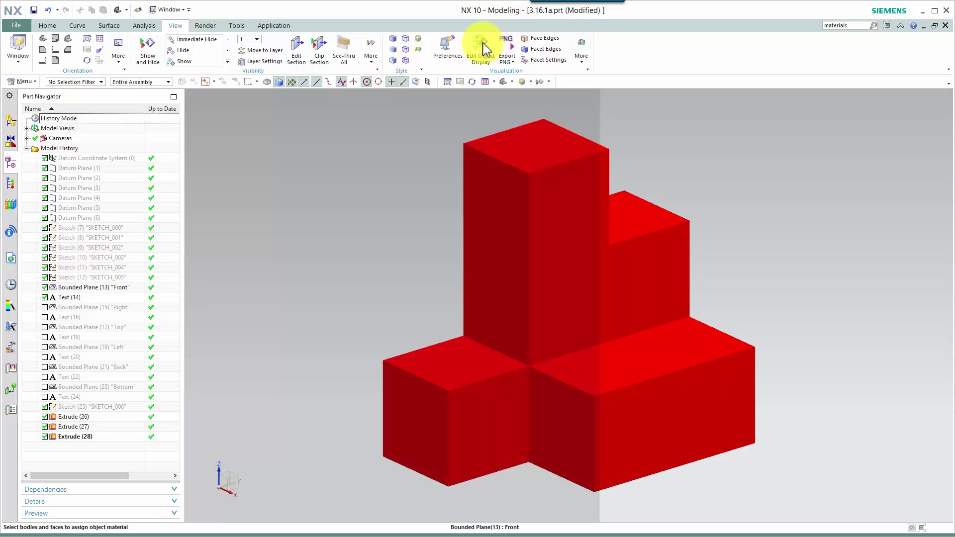
click(485, 82)
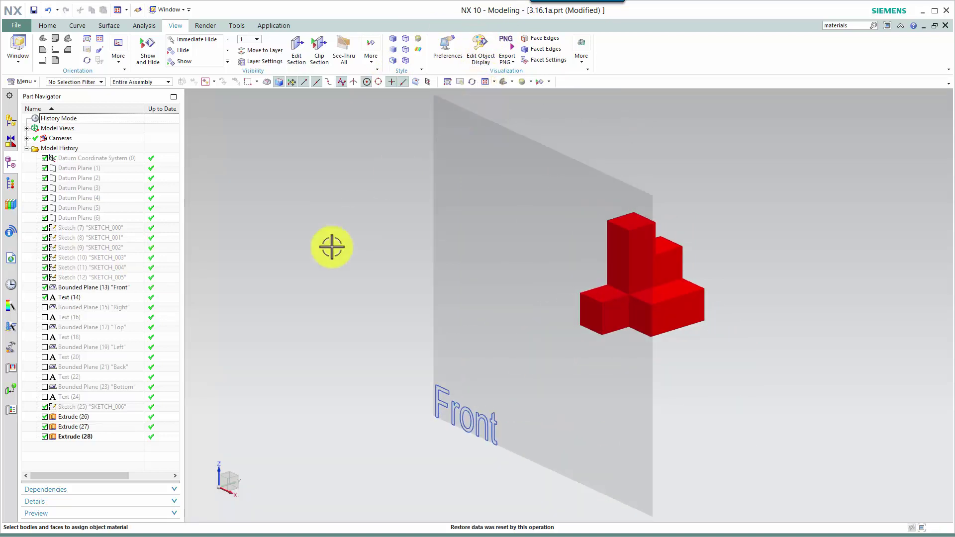
click(45, 318)
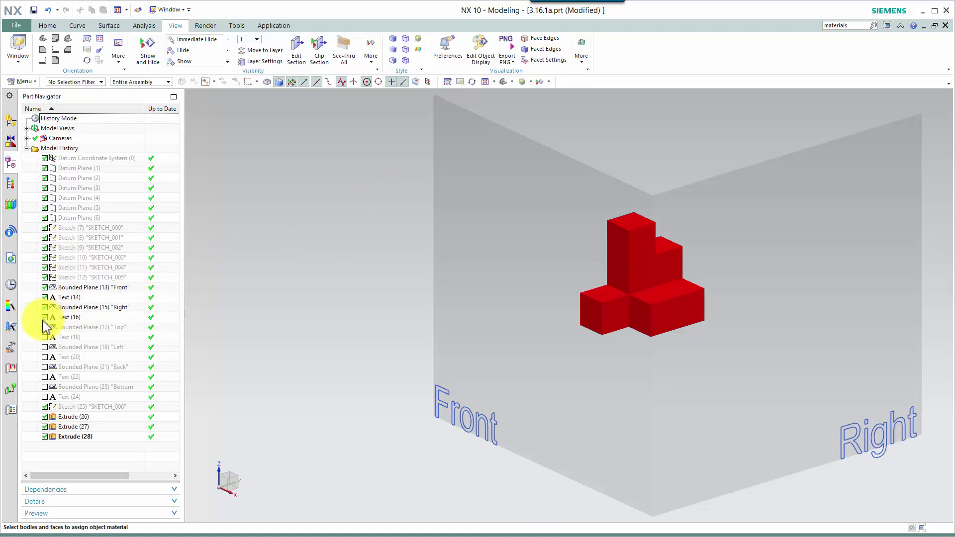
click(44, 337)
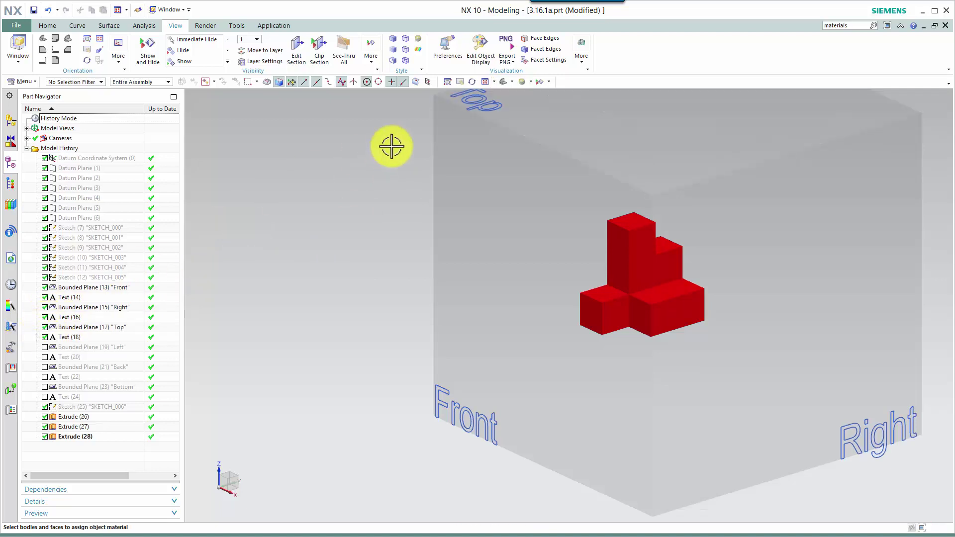
click(485, 82)
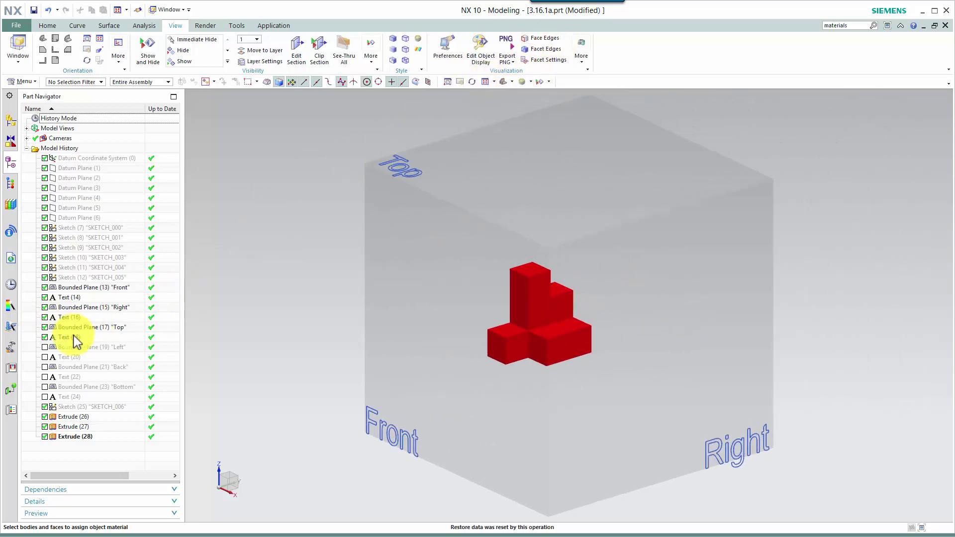
Step: Show the Left, Back and Bottom bounded planes with their text labels, and turn on section clipping of the view
click(46, 357)
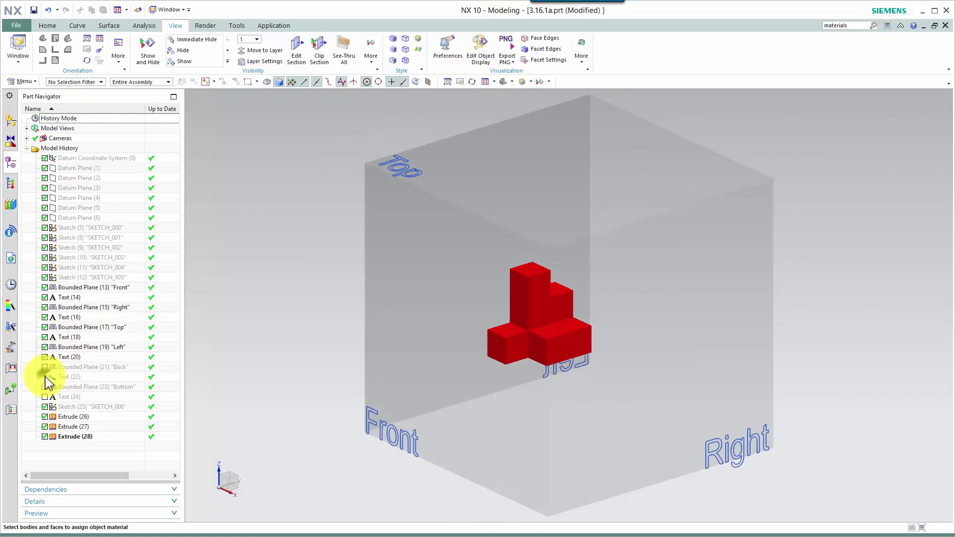
click(46, 377)
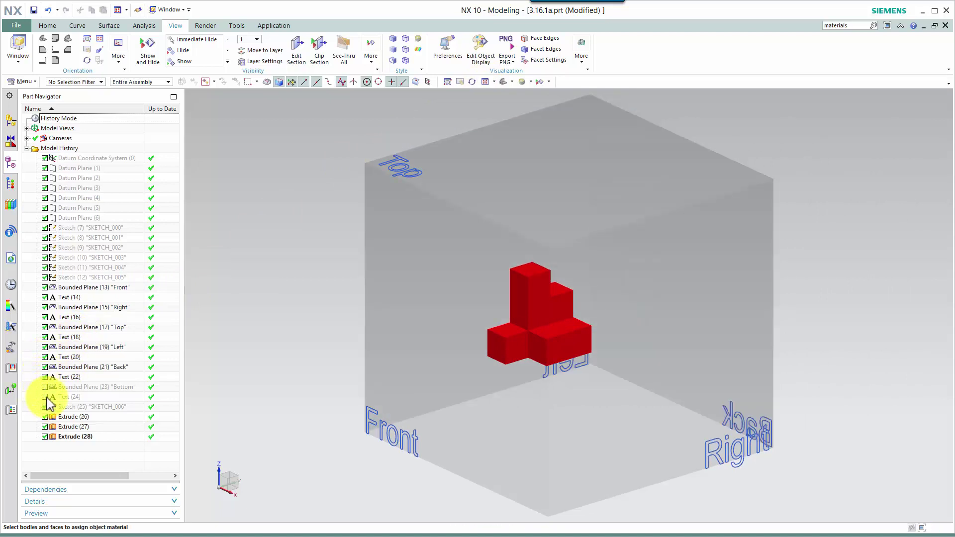
click(45, 397)
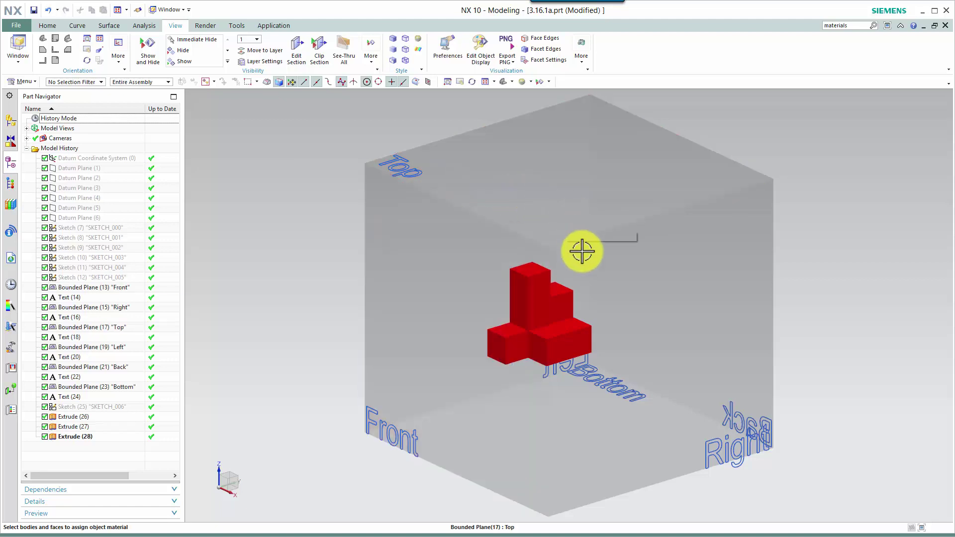
click(319, 51)
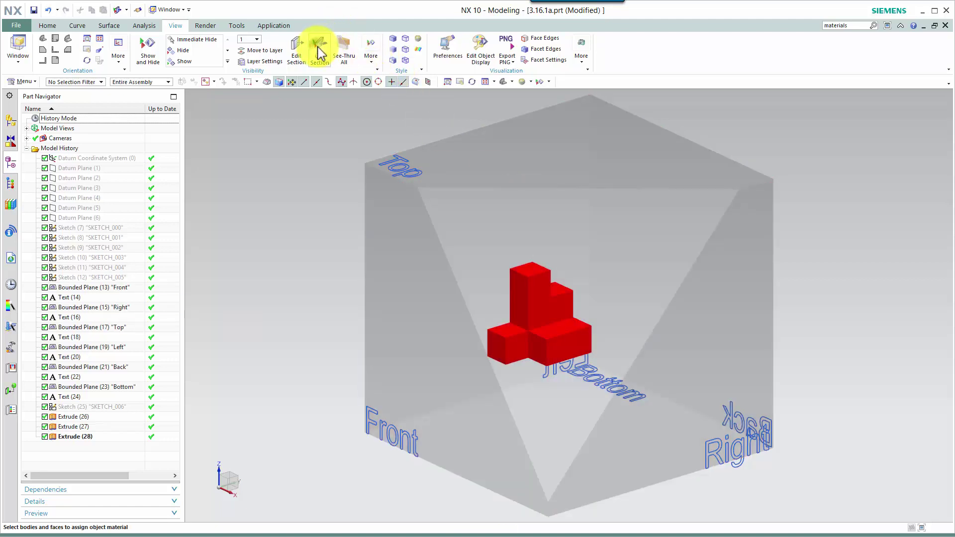
click(555, 306)
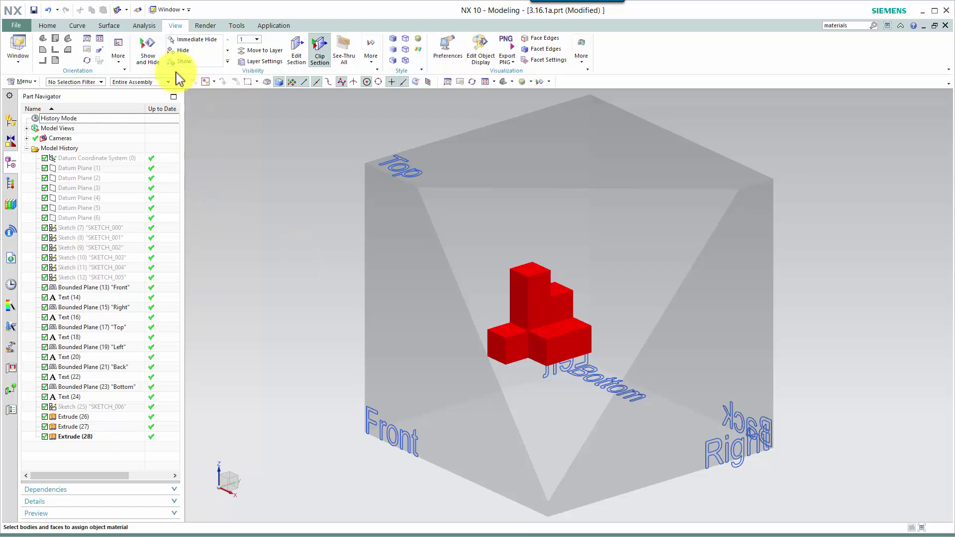
Step: Project the edges of the model's three front-facing faces onto the Front plane with Project Curve, along the face normal
click(77, 26)
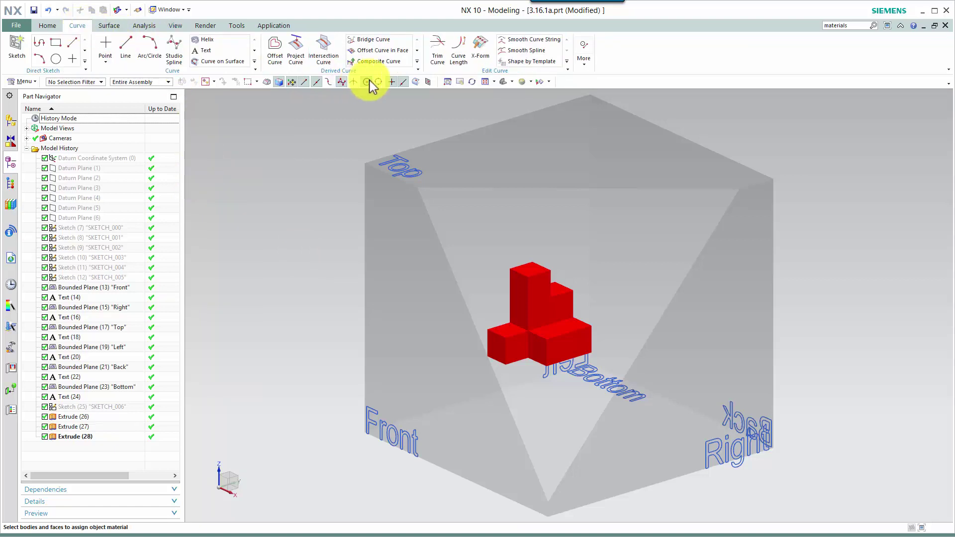
click(295, 49)
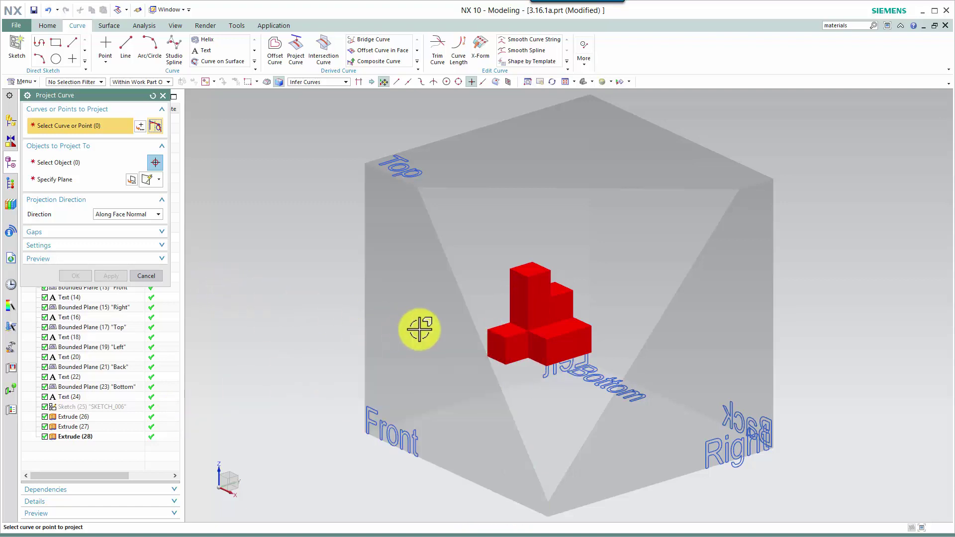
click(496, 348)
click(557, 356)
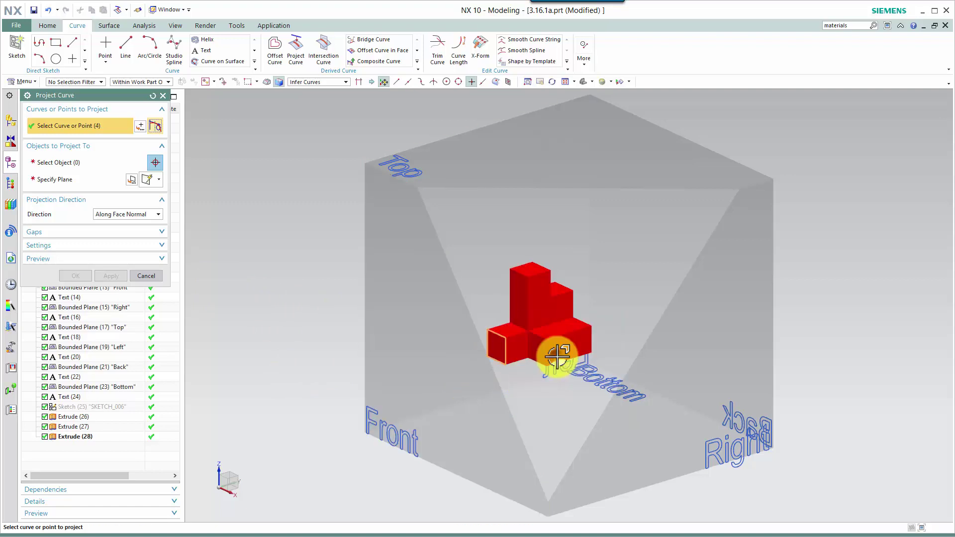
click(536, 348)
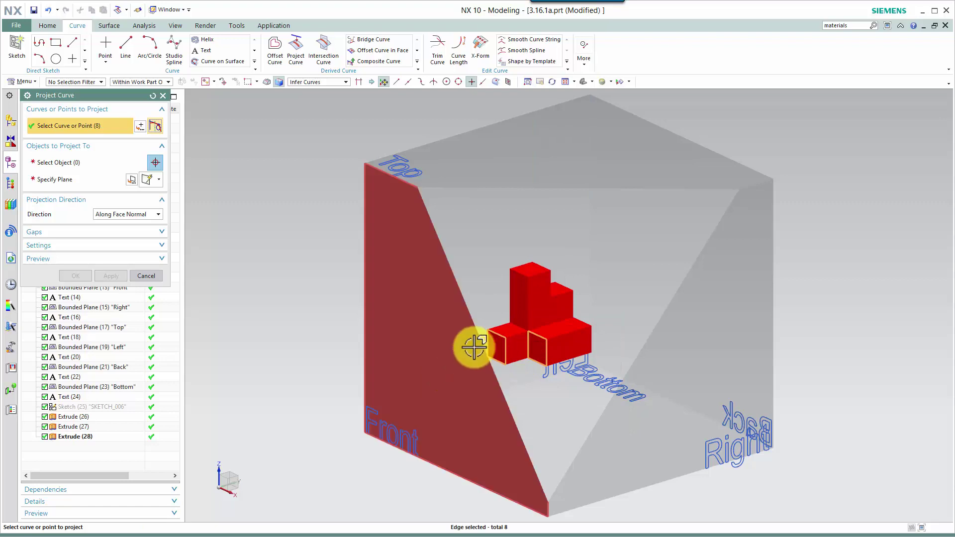
click(514, 302)
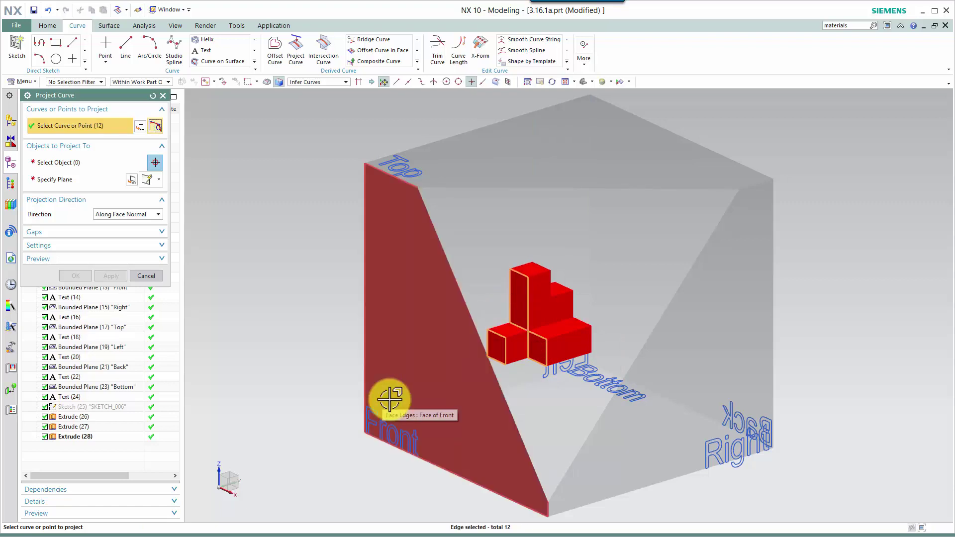
click(122, 166)
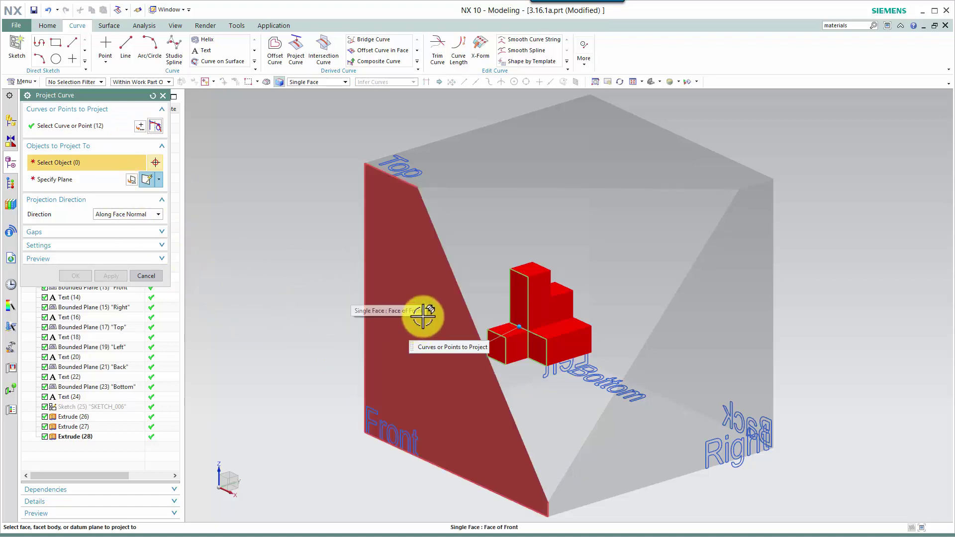
click(431, 310)
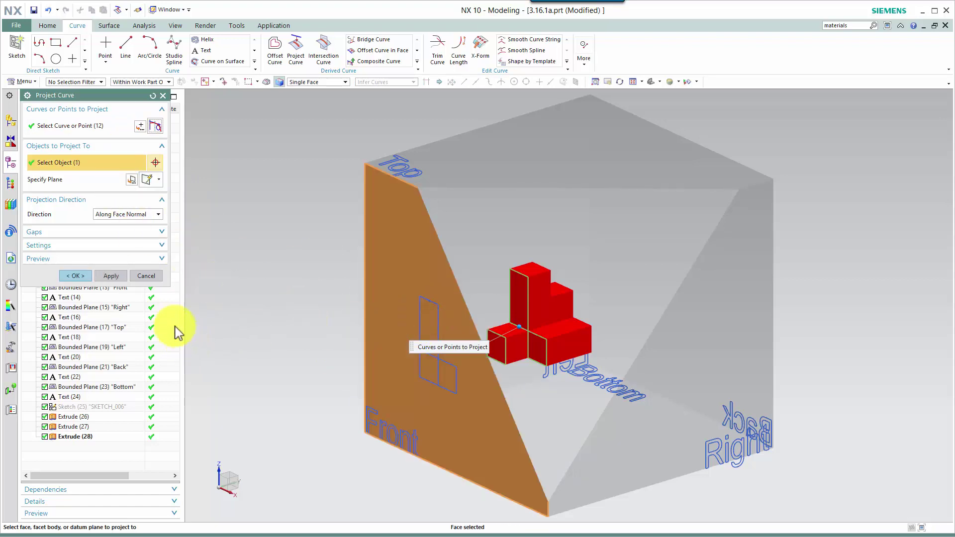
click(111, 276)
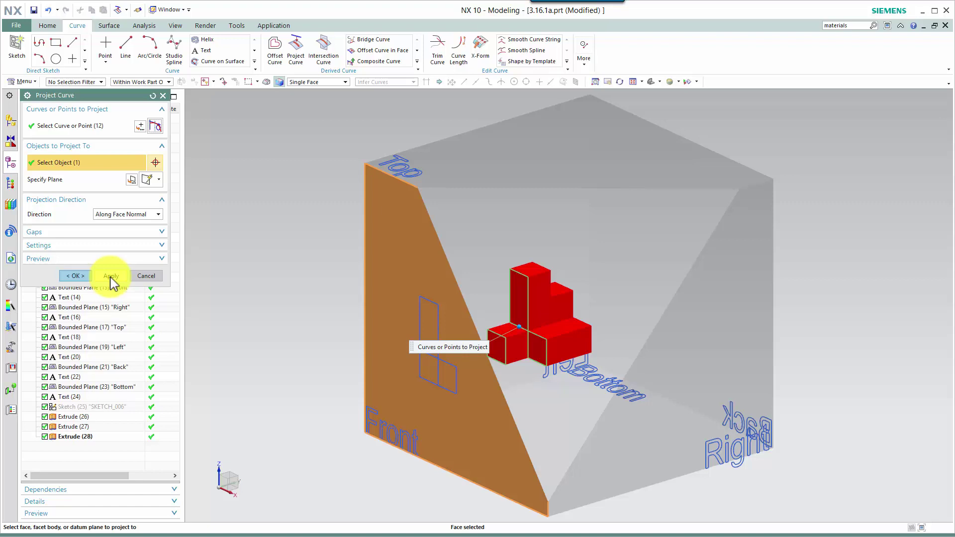
click(111, 276)
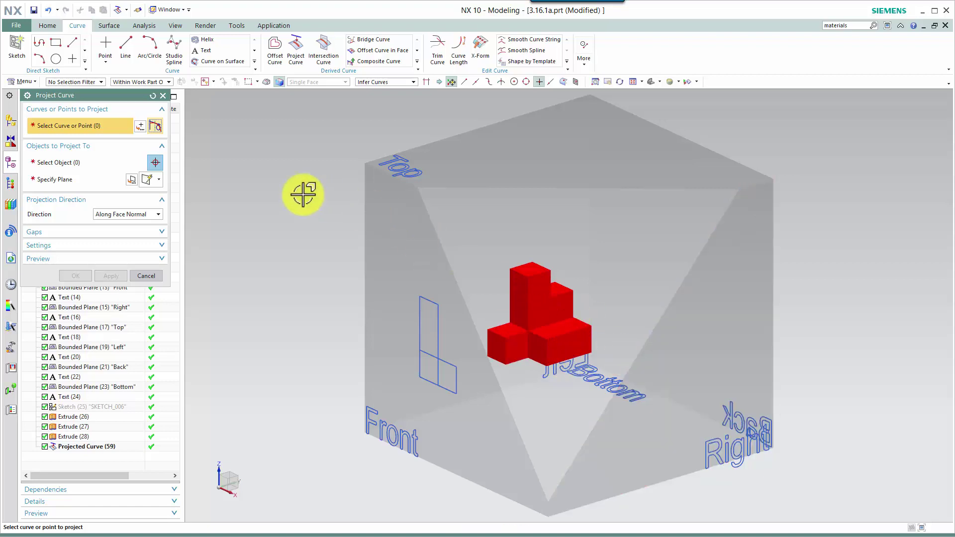
Step: Project the edges of the model's three right-facing faces, including the stepped one, onto the Right plane
click(517, 349)
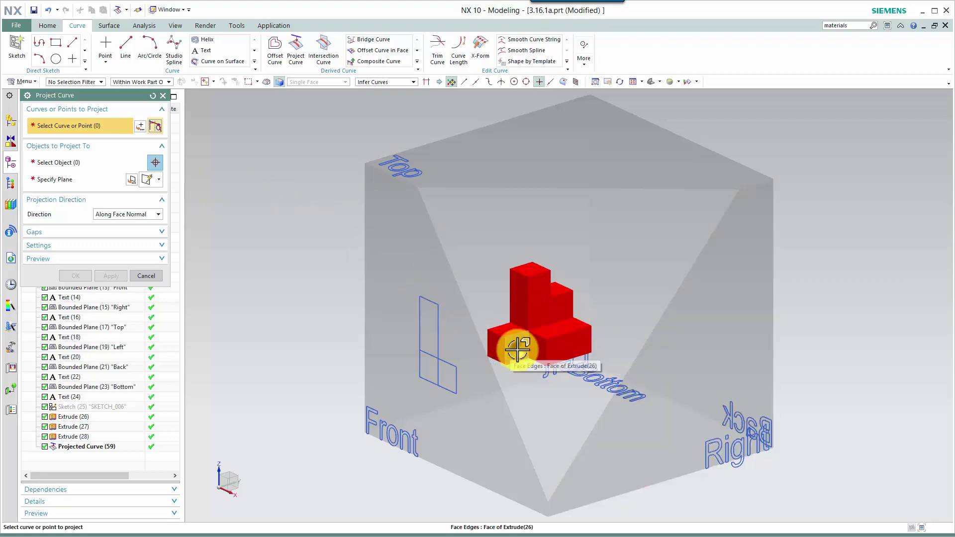
click(566, 348)
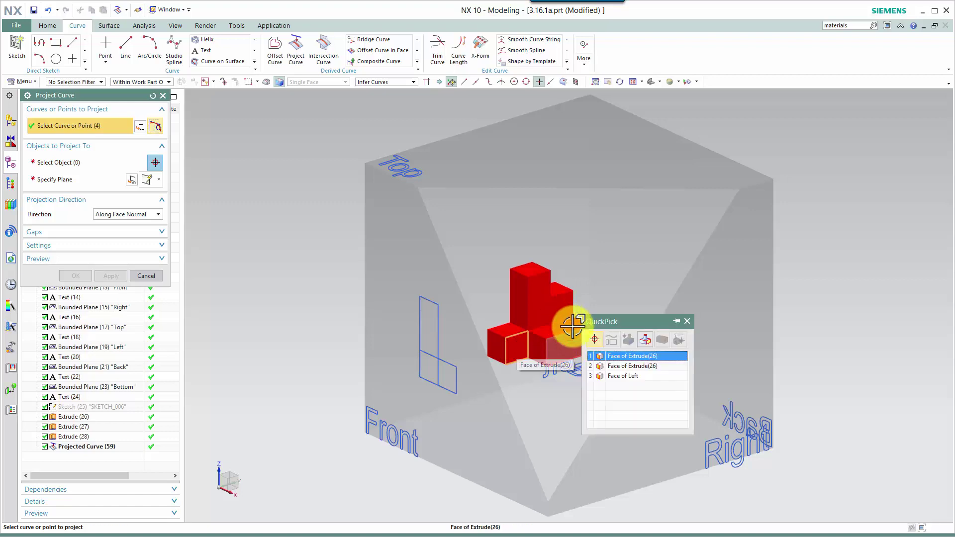
click(625, 356)
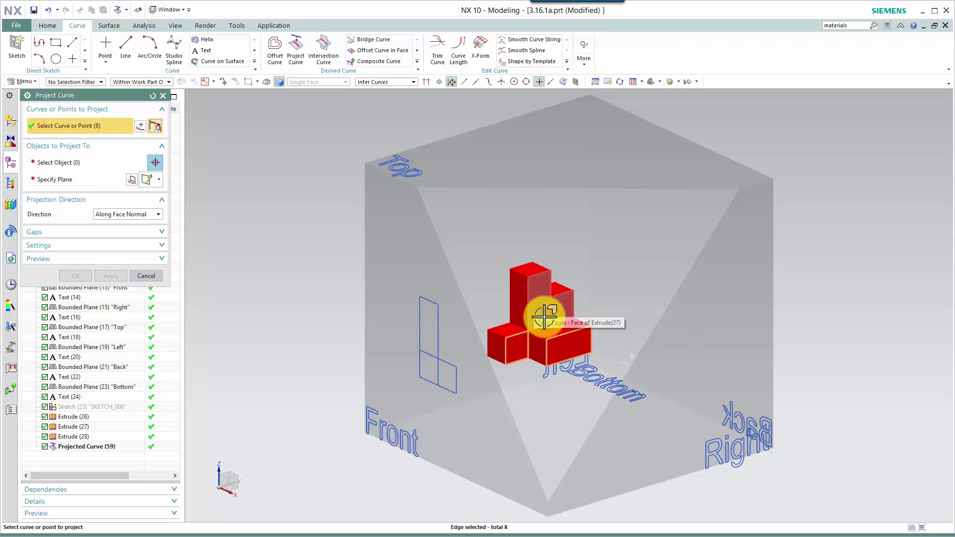
click(558, 309)
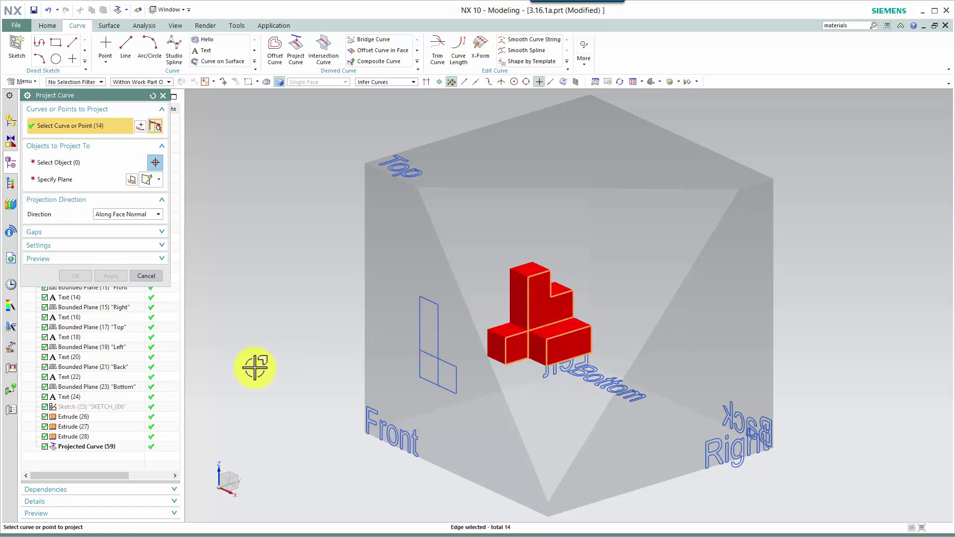
click(118, 166)
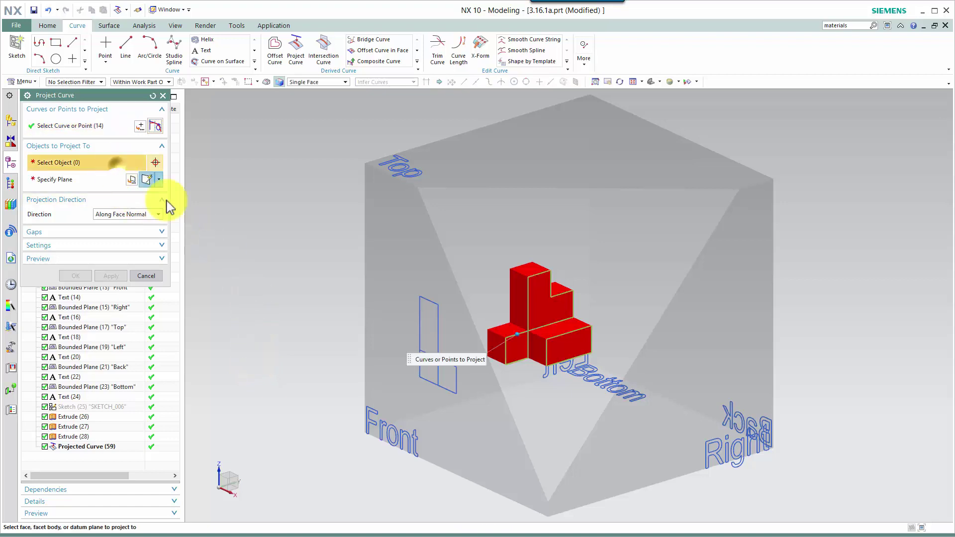
click(633, 428)
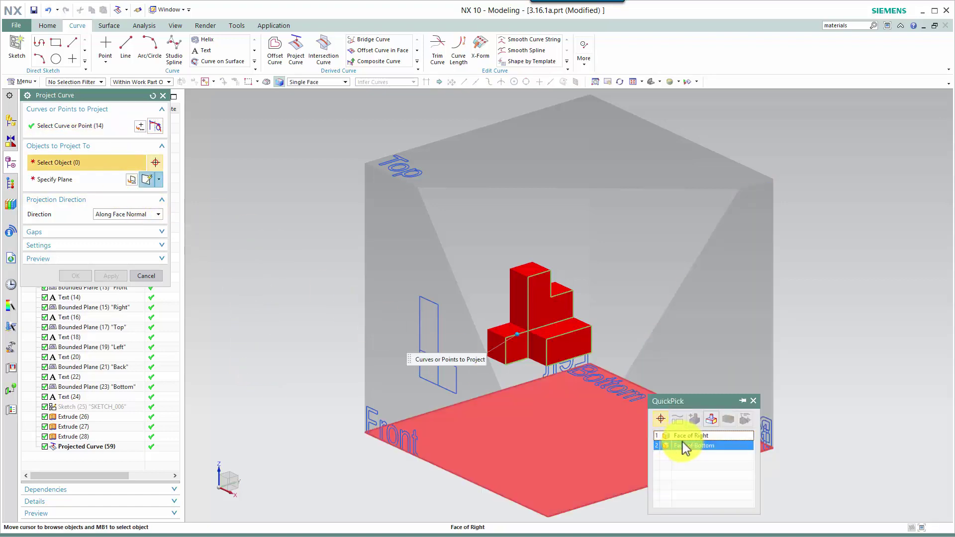
click(687, 436)
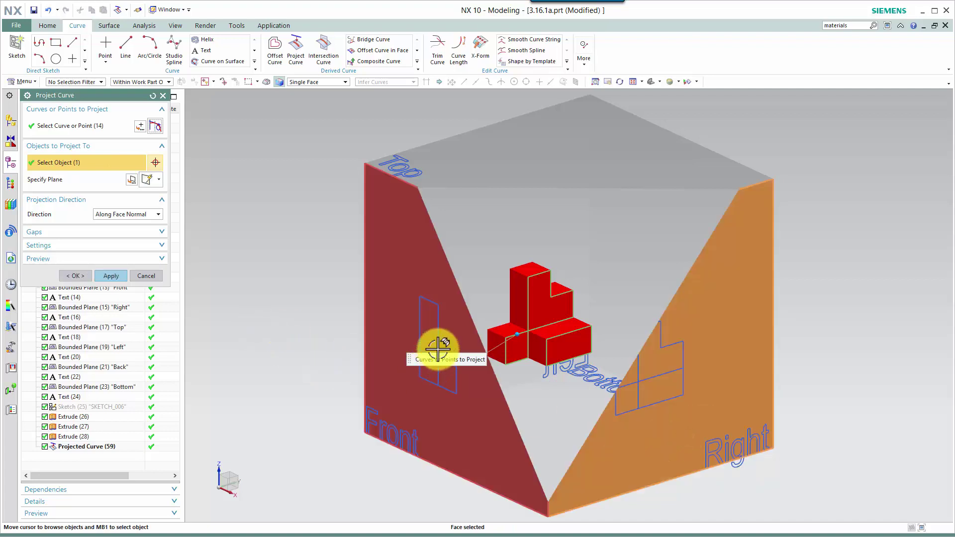
click(121, 277)
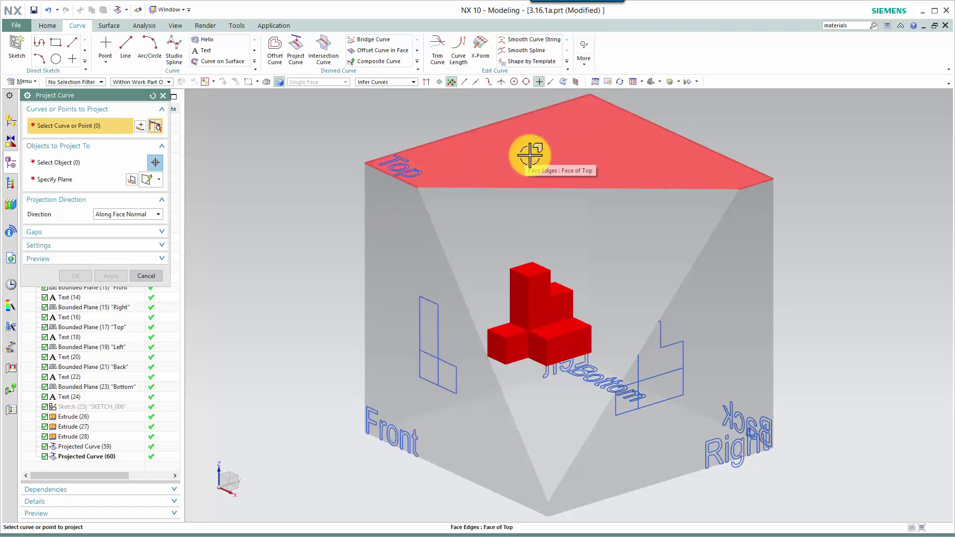
Step: Project the edges of all the model's upward-facing faces onto the Top plane along the face normal, and finish Project Curve
click(505, 324)
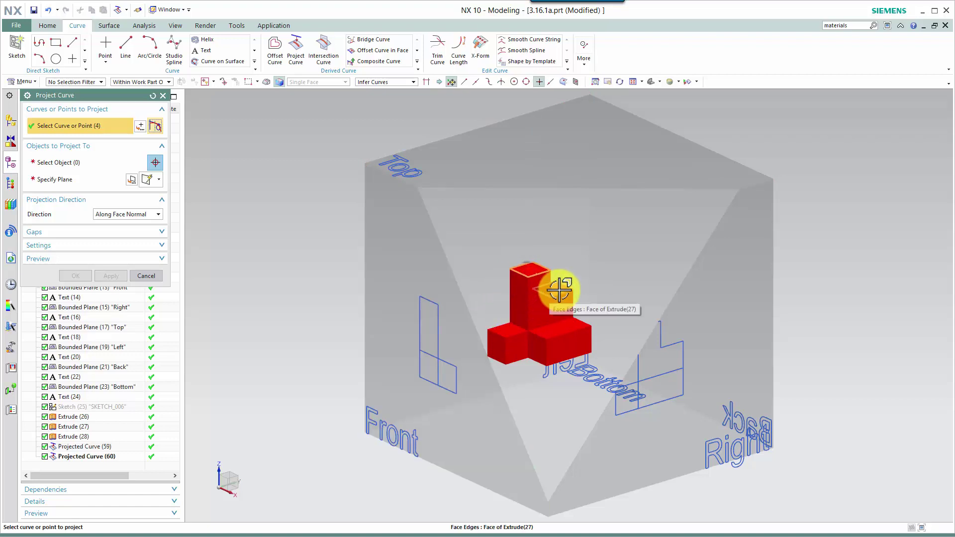
click(559, 290)
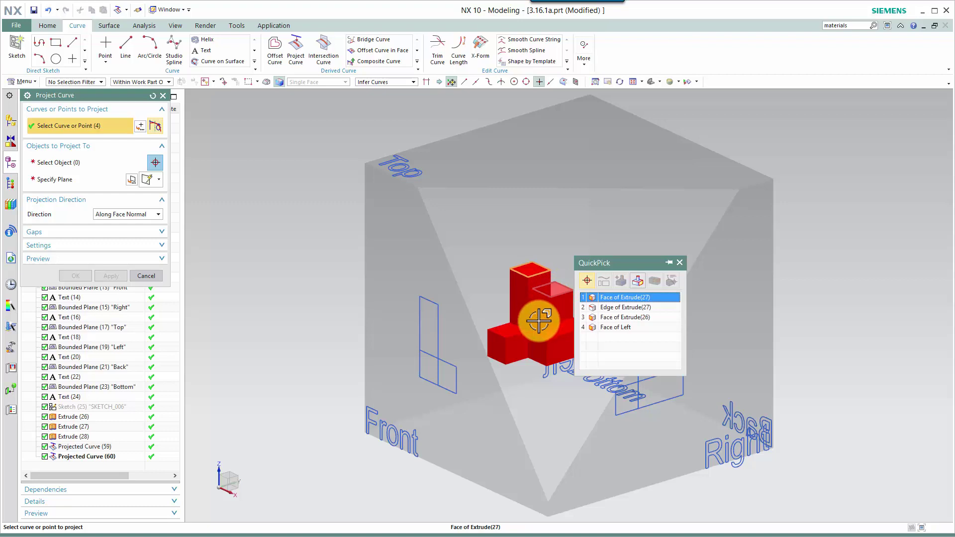
click(614, 299)
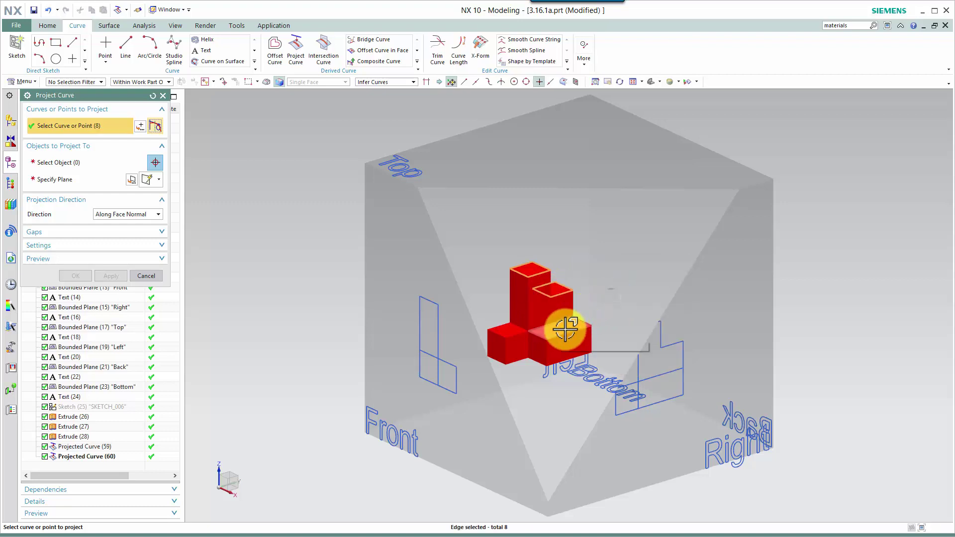
click(504, 332)
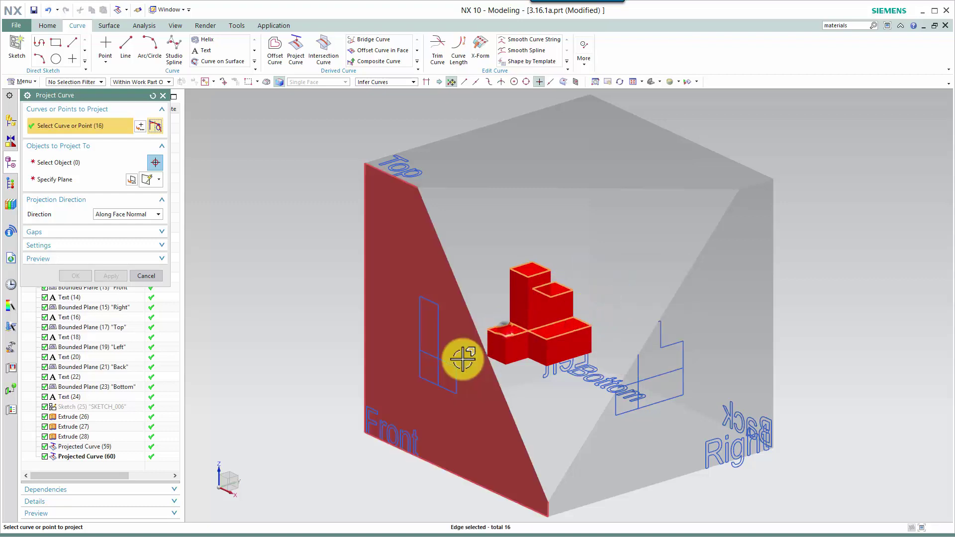
click(101, 160)
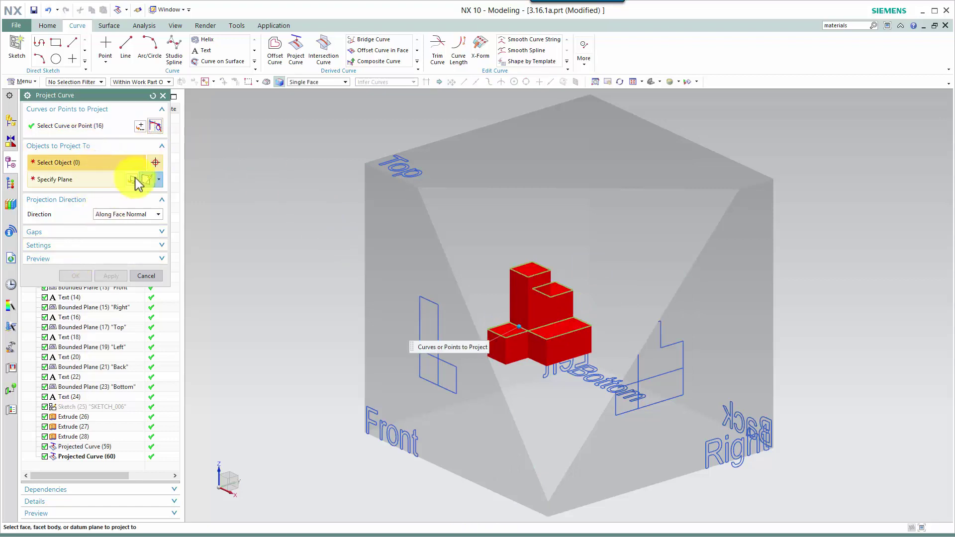
click(553, 180)
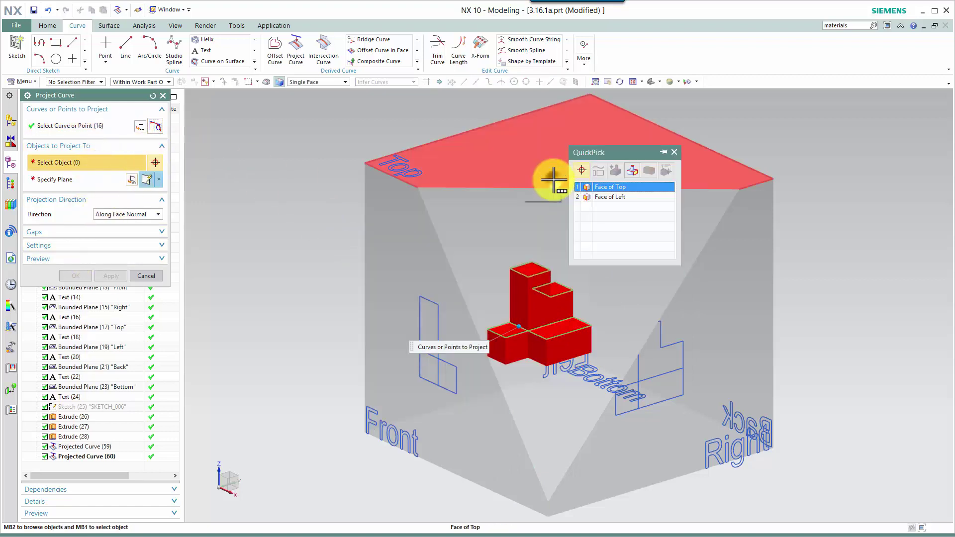
click(608, 189)
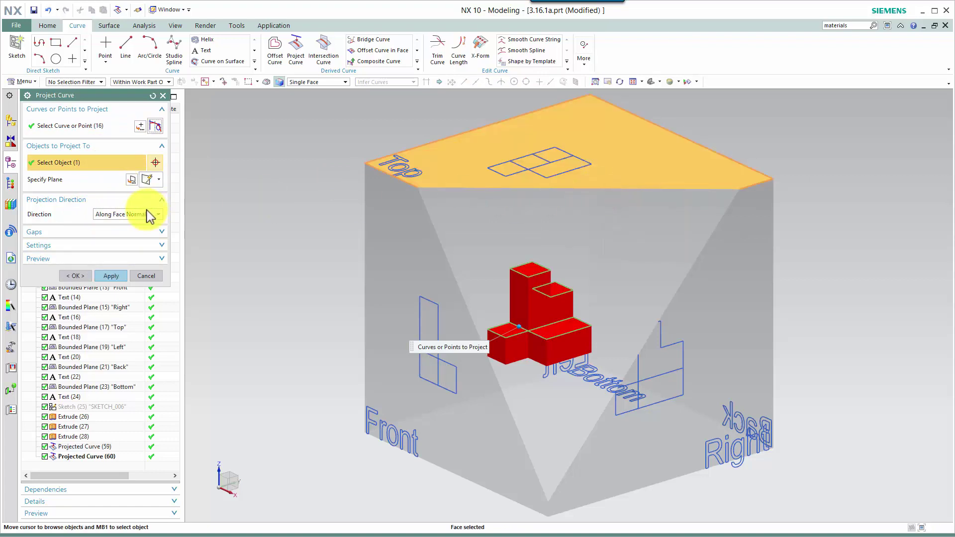
click(75, 276)
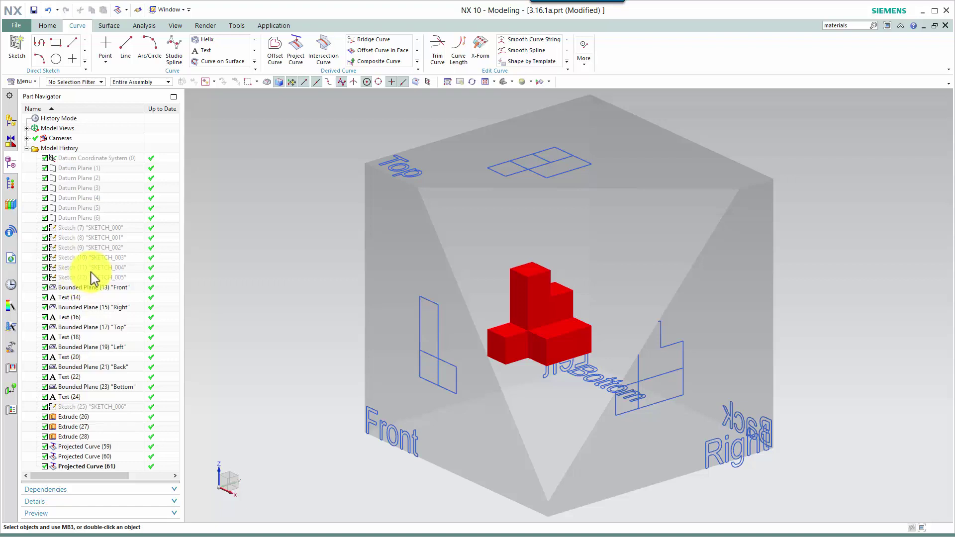
Step: Compare the projected edges with the model in the Front view and in the Right view
click(512, 82)
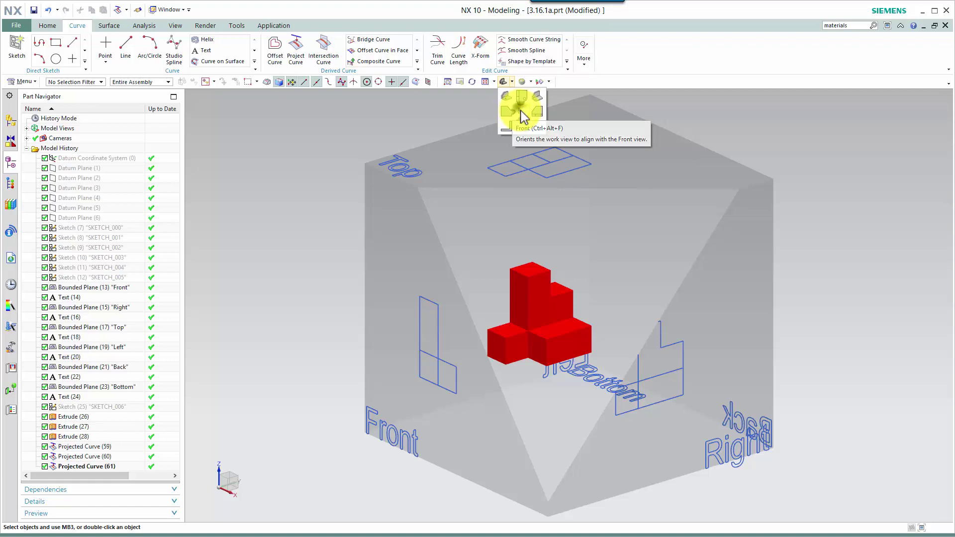
click(522, 115)
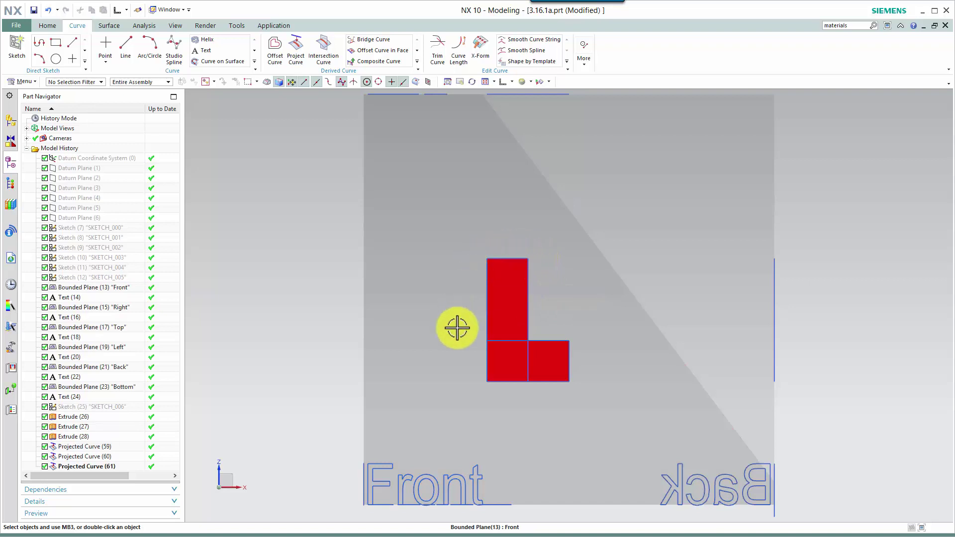
click(526, 329)
click(270, 357)
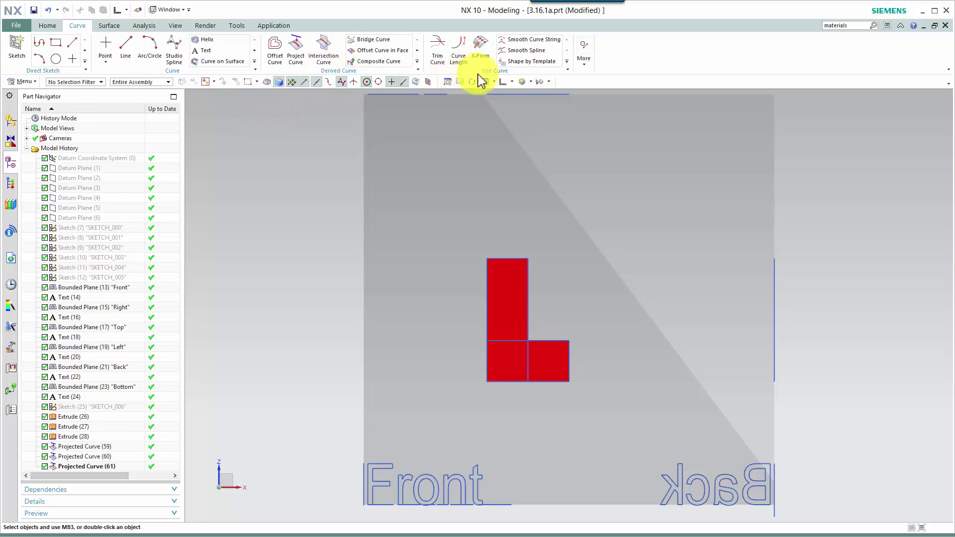
click(512, 82)
click(535, 111)
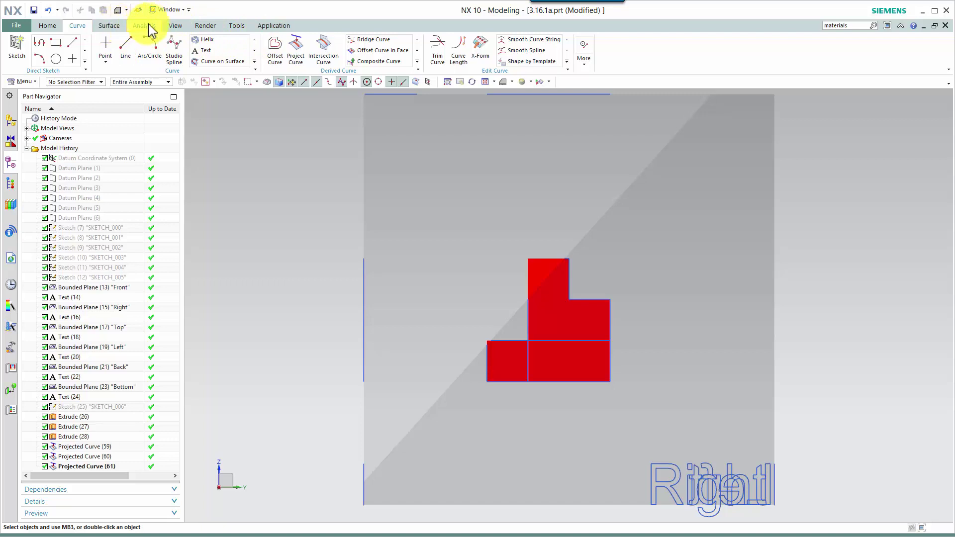
Step: Turn off section clipping of the view
click(174, 25)
click(319, 49)
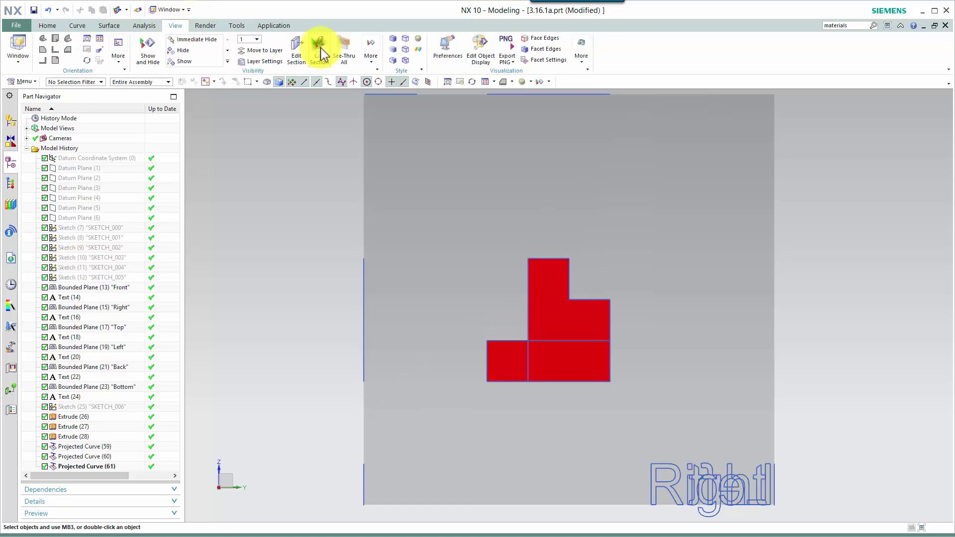
click(578, 225)
key(Escape)
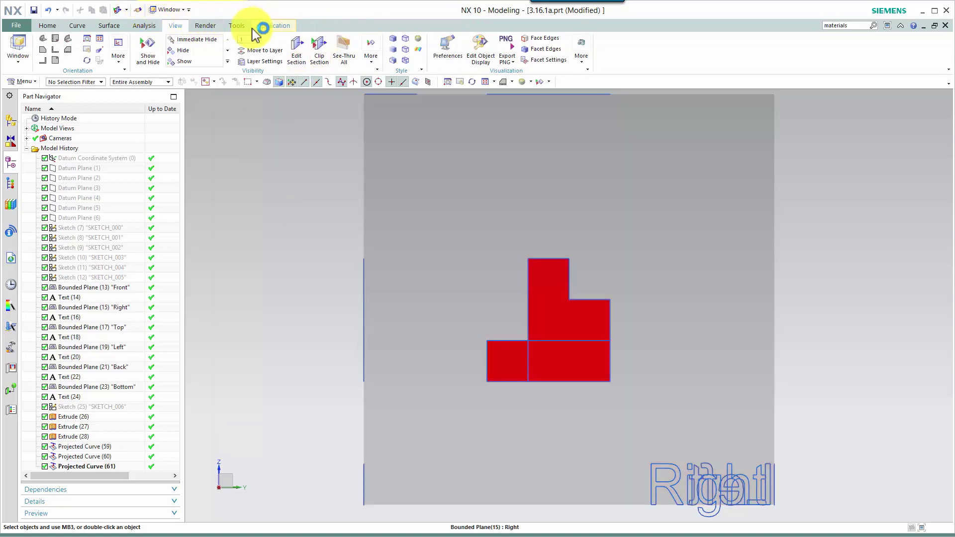
Step: Check the Top projection against the model in the Top view, and return to the three-dimensional view of the glass box
click(512, 82)
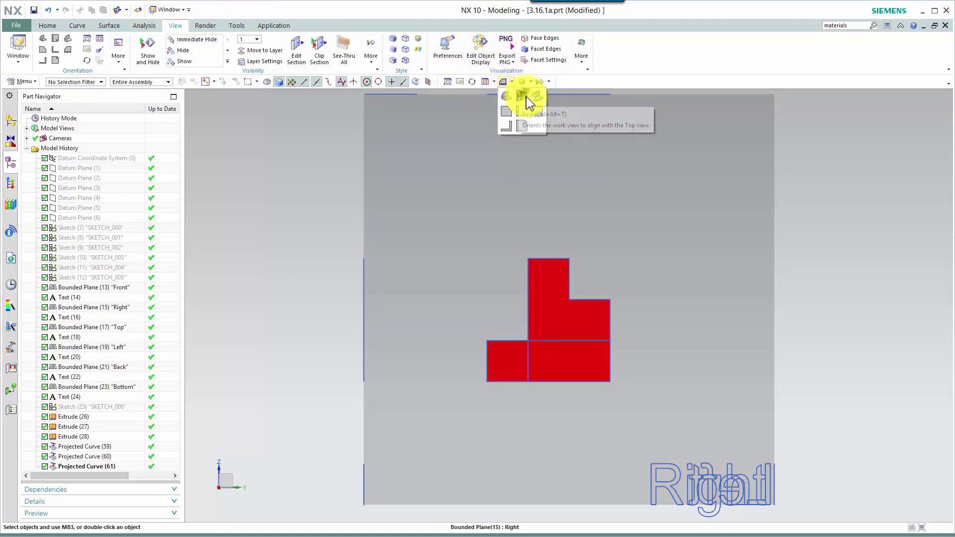
click(522, 97)
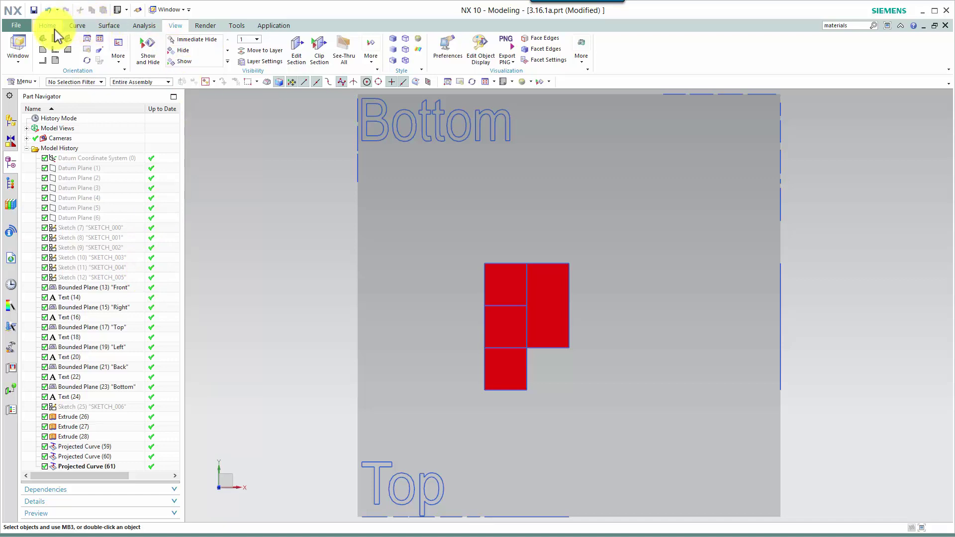
click(513, 83)
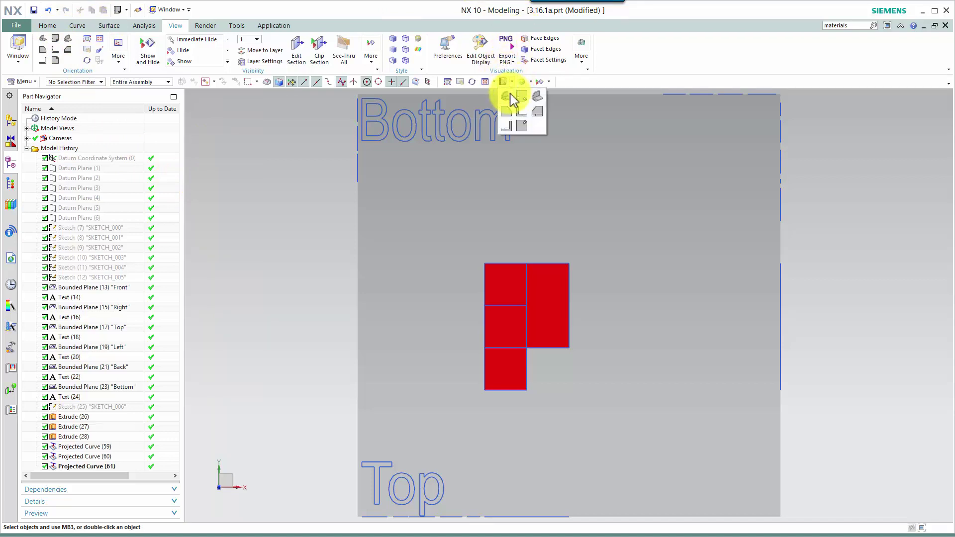
click(512, 98)
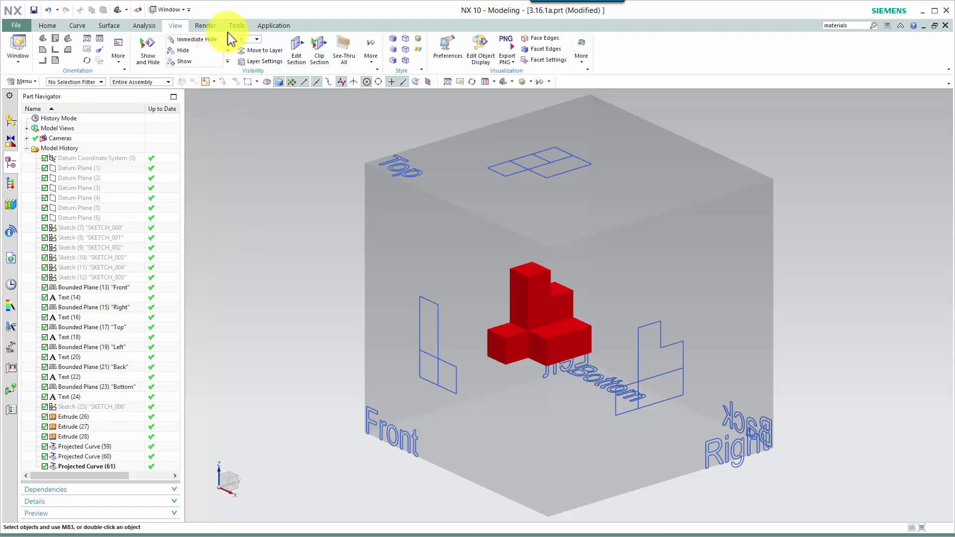
Step: Switch to part 3.16.1b.prt and project the edges of its four front-facing faces onto the Front plane along the face normal
click(180, 10)
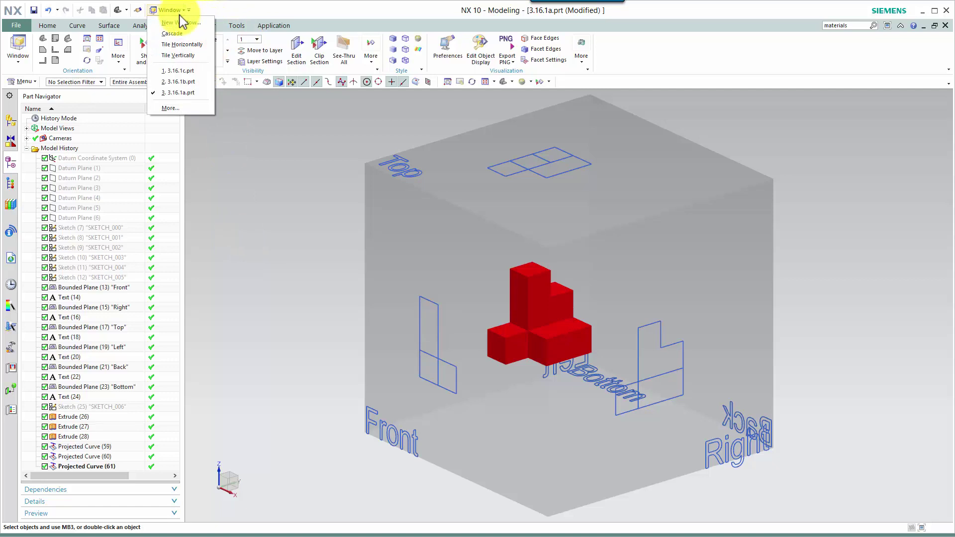
click(178, 82)
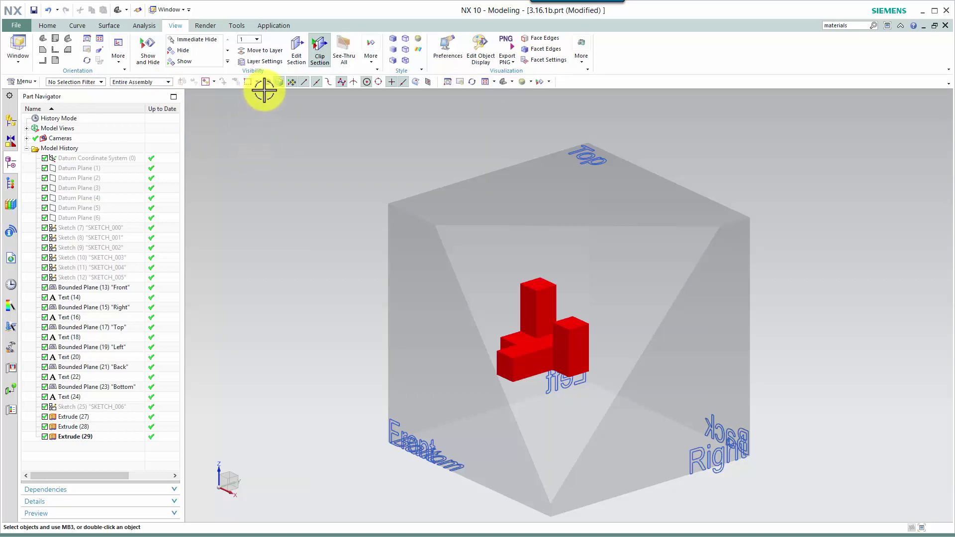
click(79, 25)
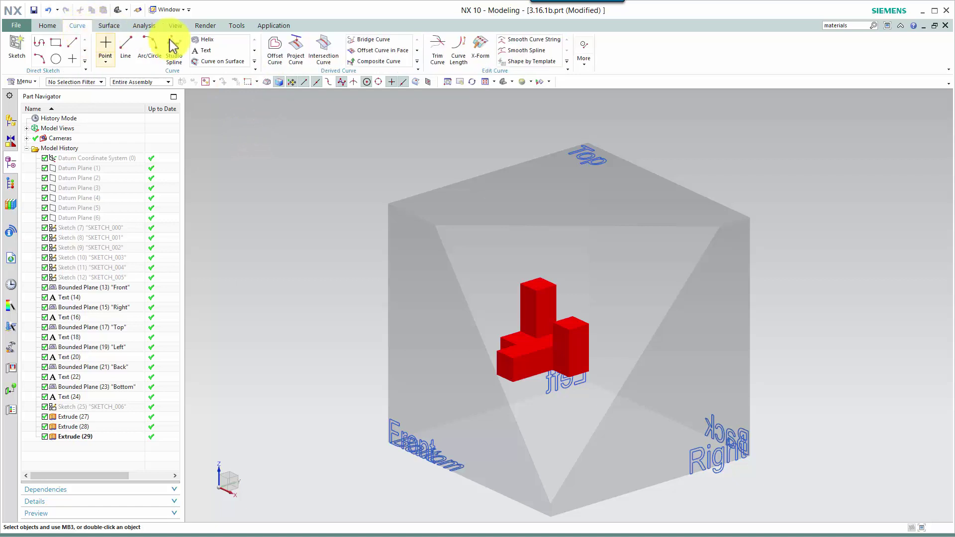
click(297, 48)
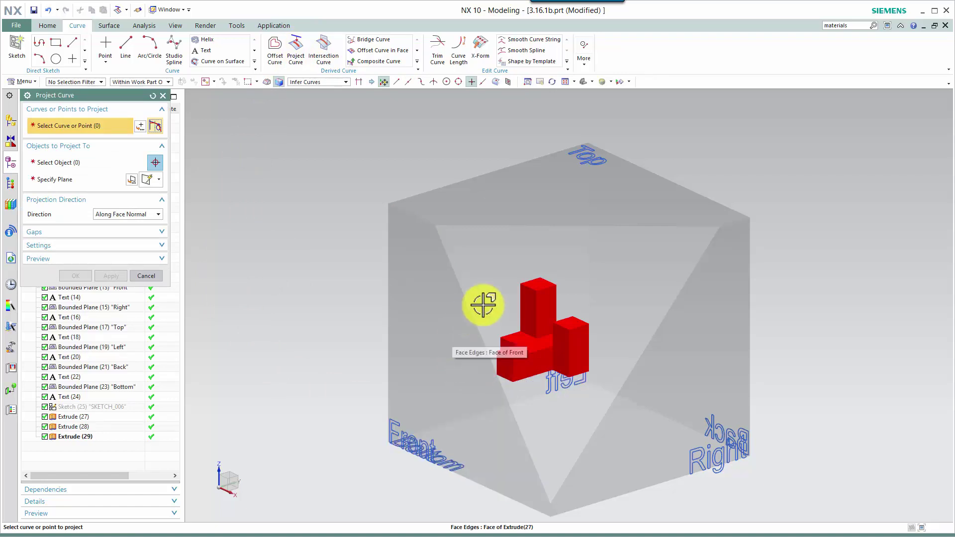
click(502, 365)
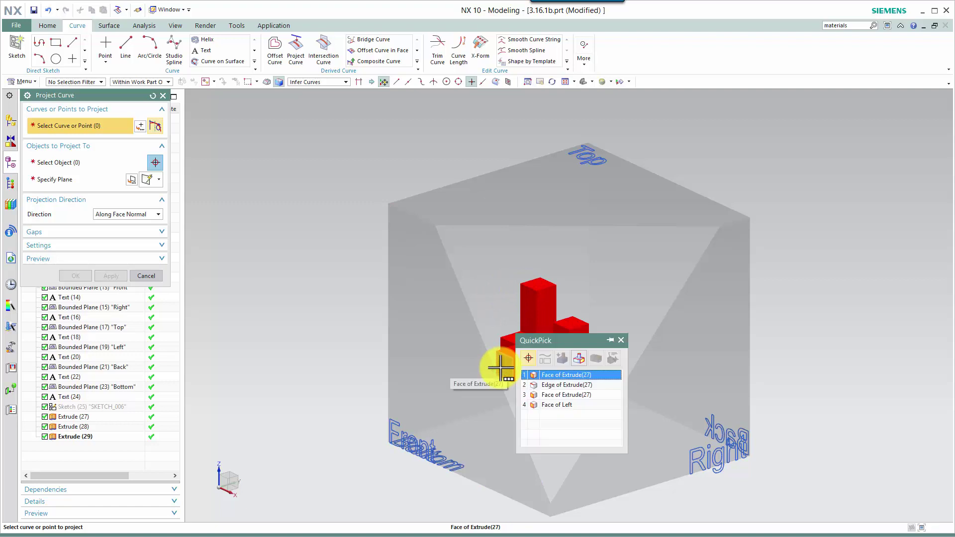
click(573, 377)
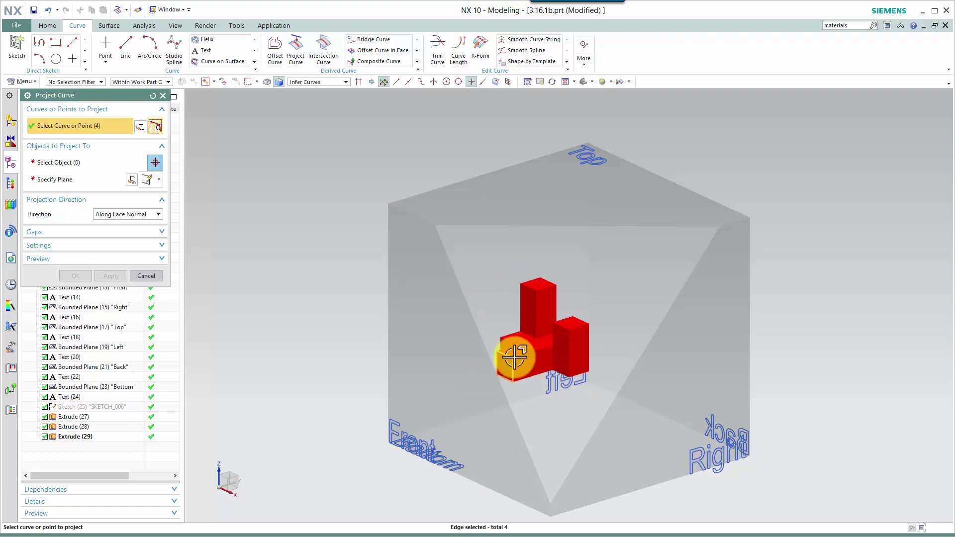
click(502, 345)
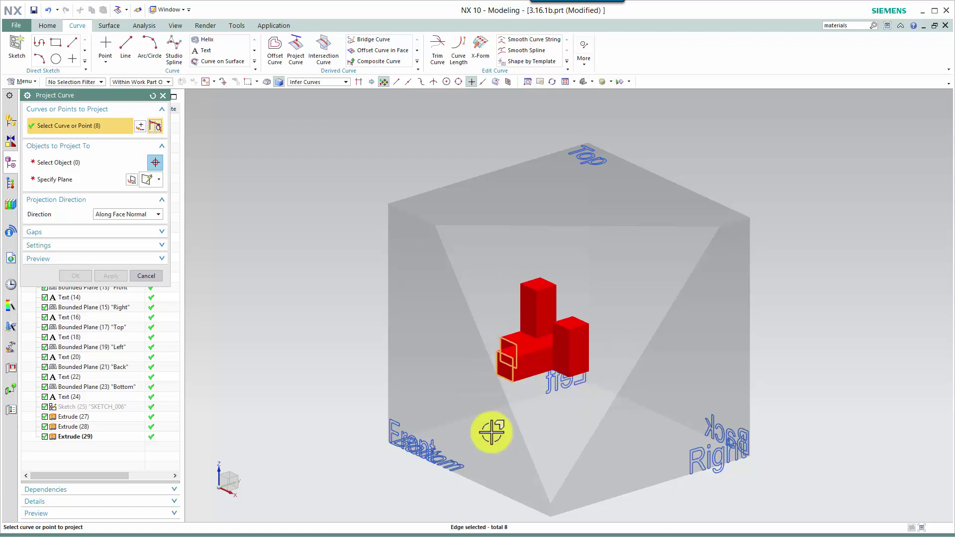
click(553, 363)
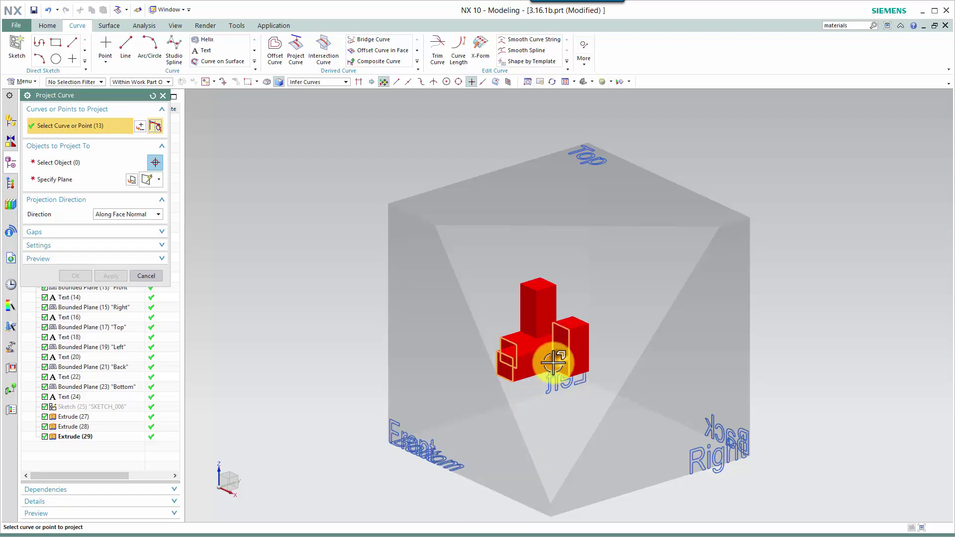
click(524, 317)
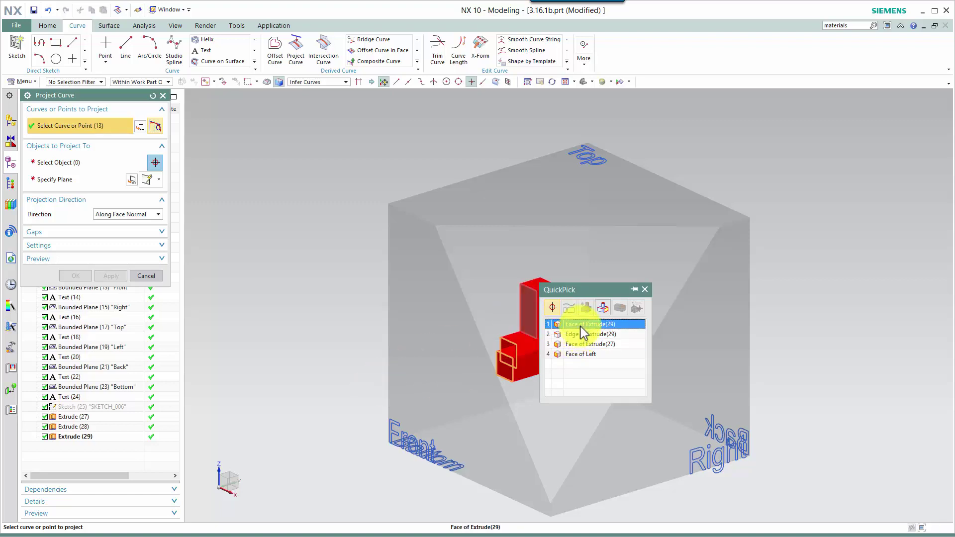
click(581, 326)
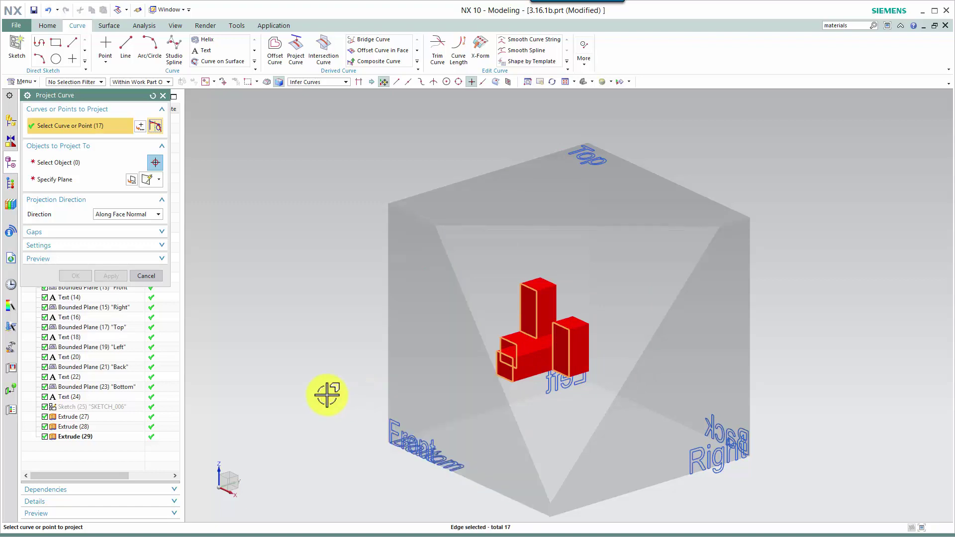
click(92, 163)
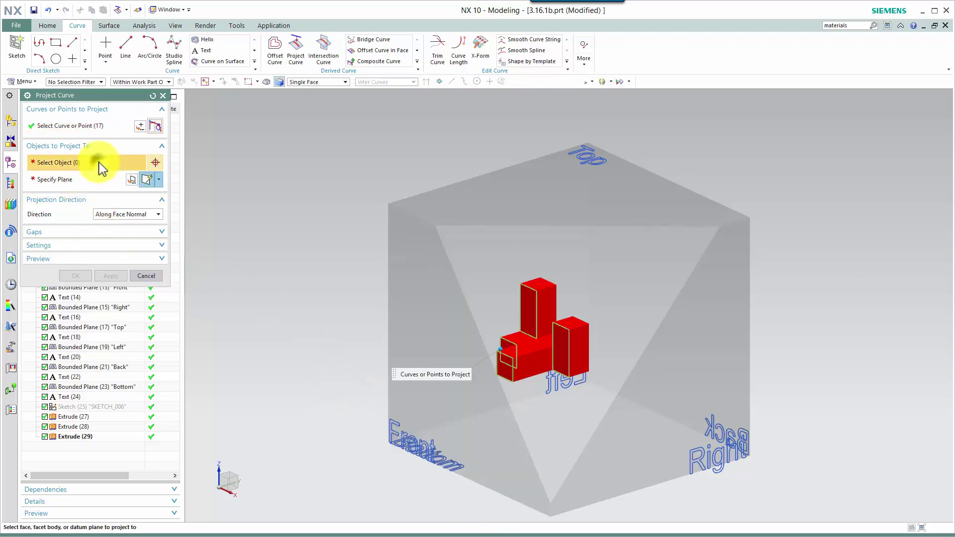
click(428, 325)
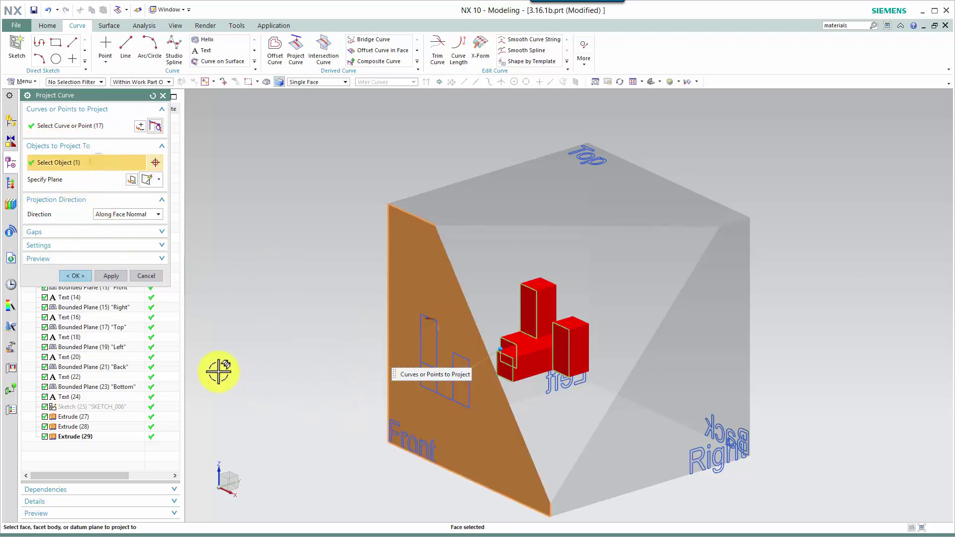
click(110, 276)
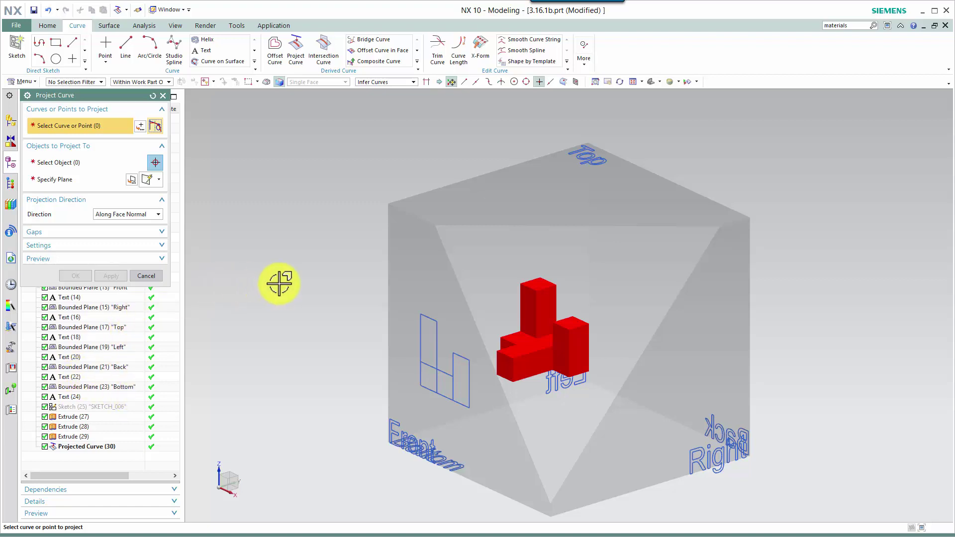
Step: Project the edges of the model's three right-facing faces onto the Right plane along the face normal
click(526, 364)
click(586, 371)
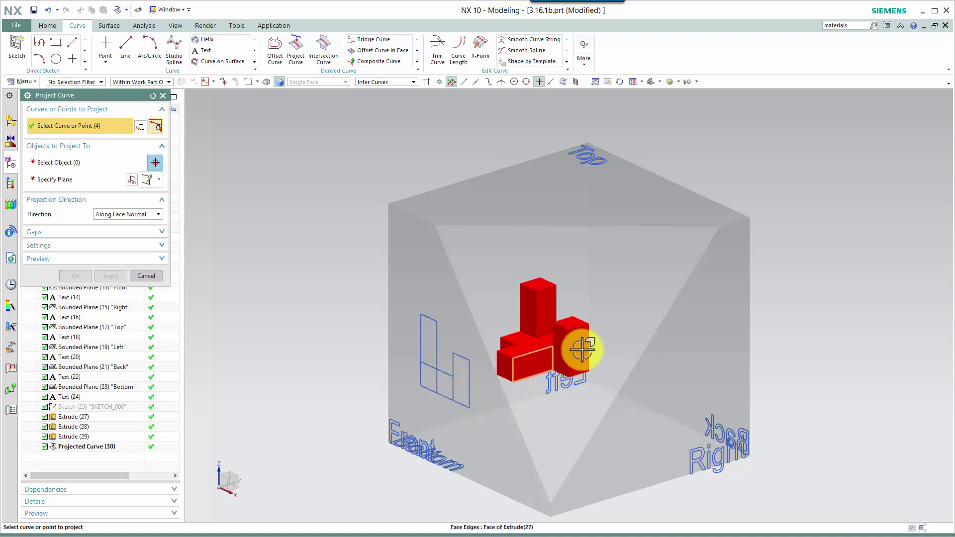
click(582, 348)
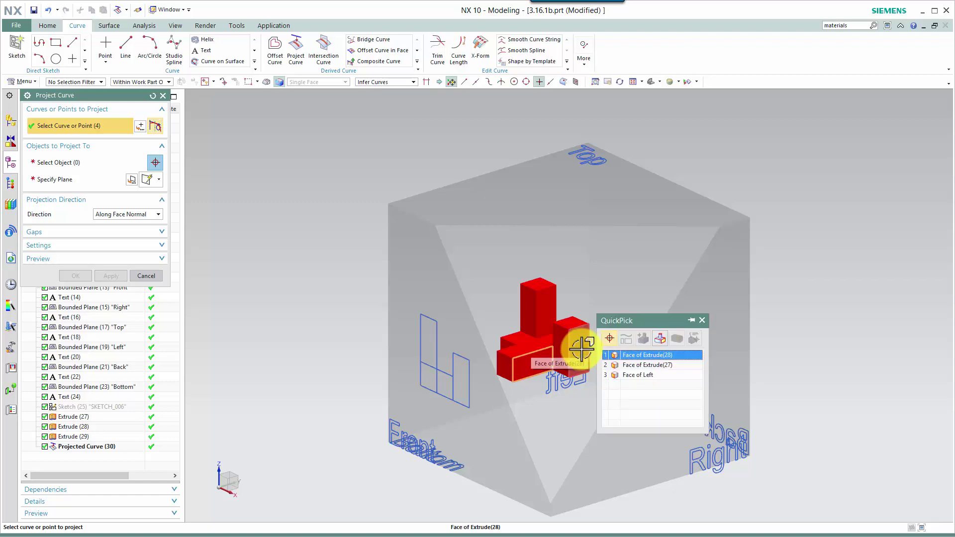
click(628, 357)
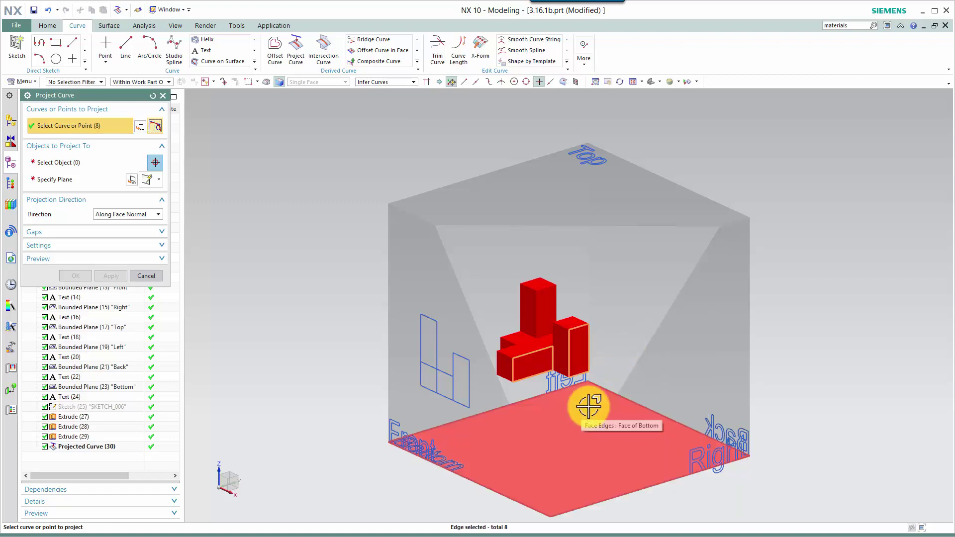
click(547, 300)
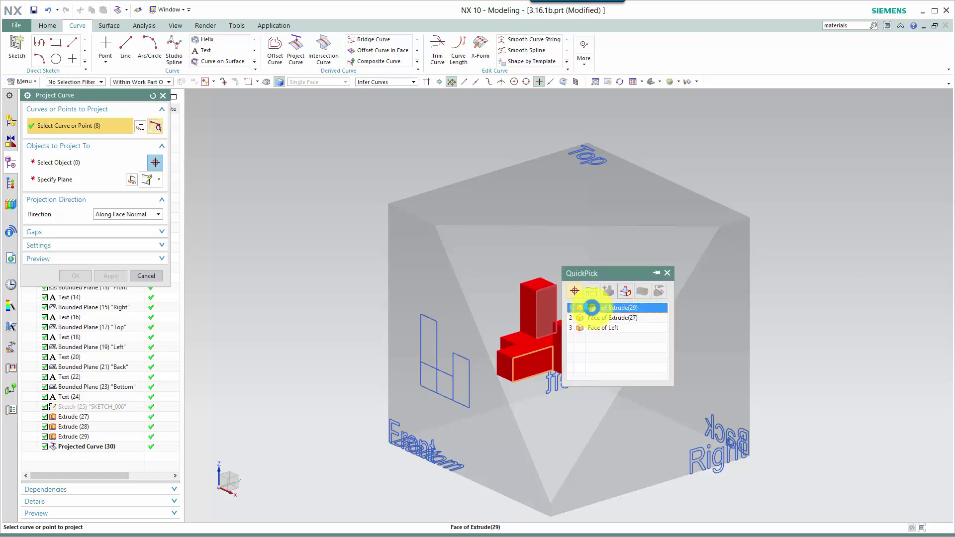
click(591, 308)
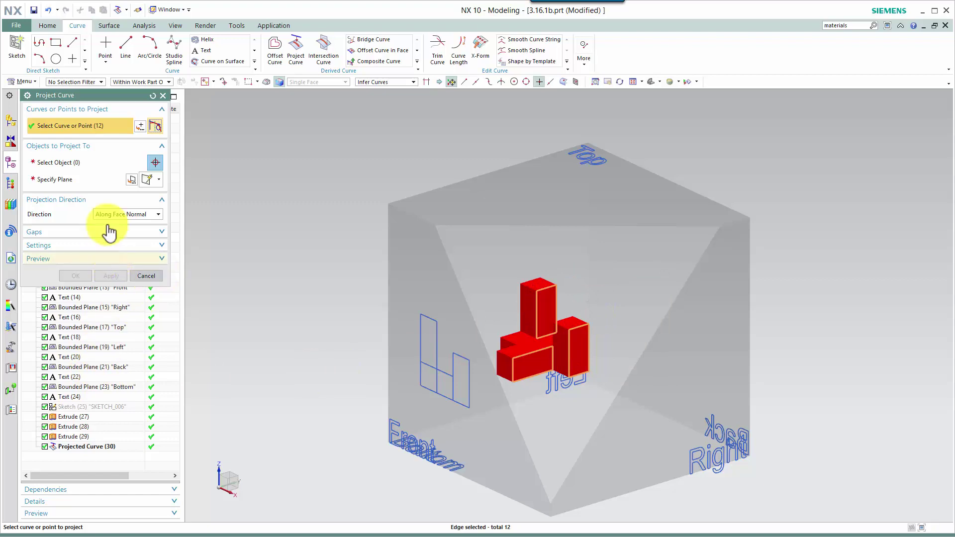
click(116, 164)
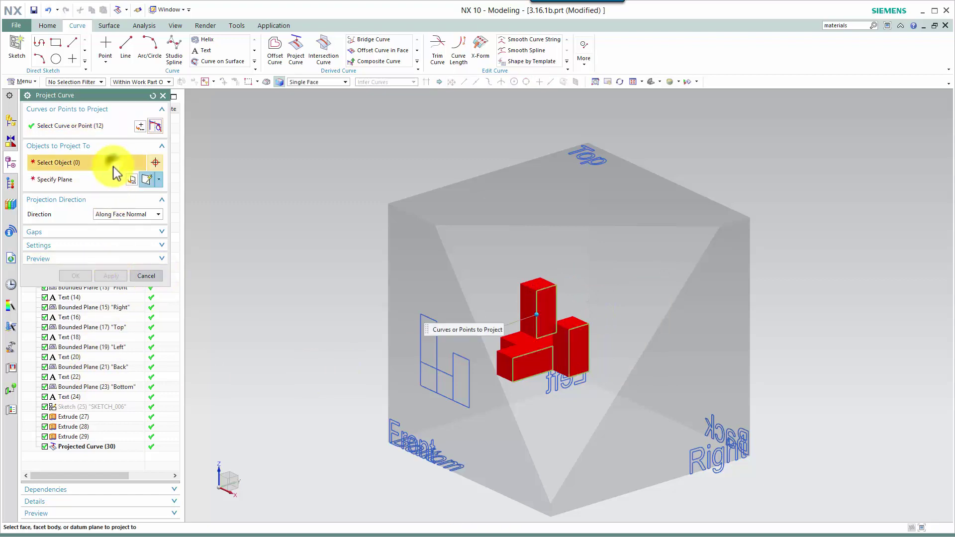
click(618, 432)
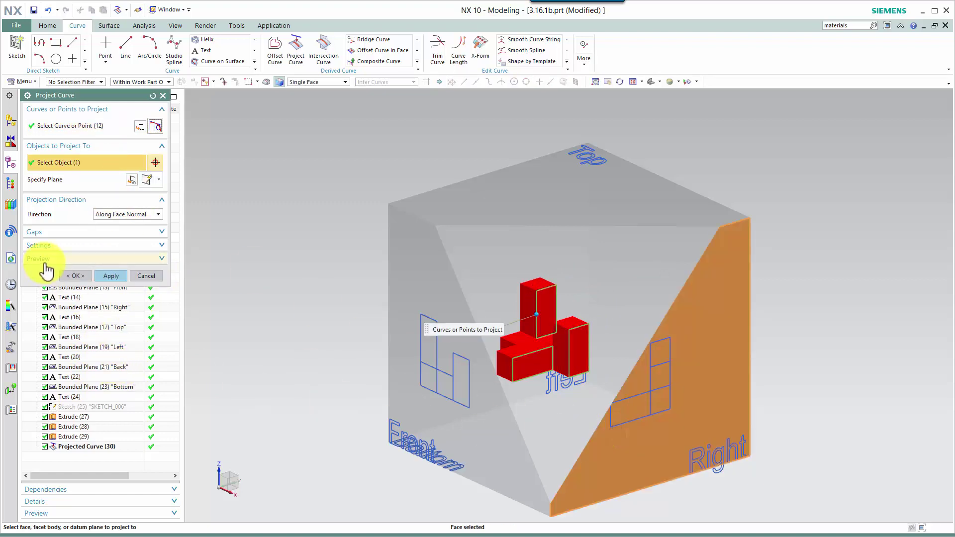
click(113, 277)
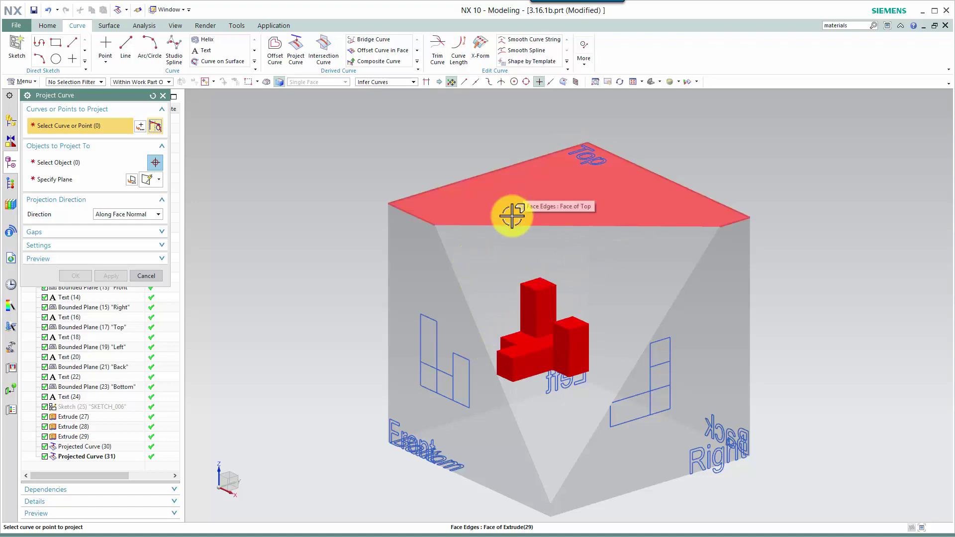
Step: Project the edges of the three top faces of the model onto the Top plane along the face normal, and finish Project Curve
click(533, 284)
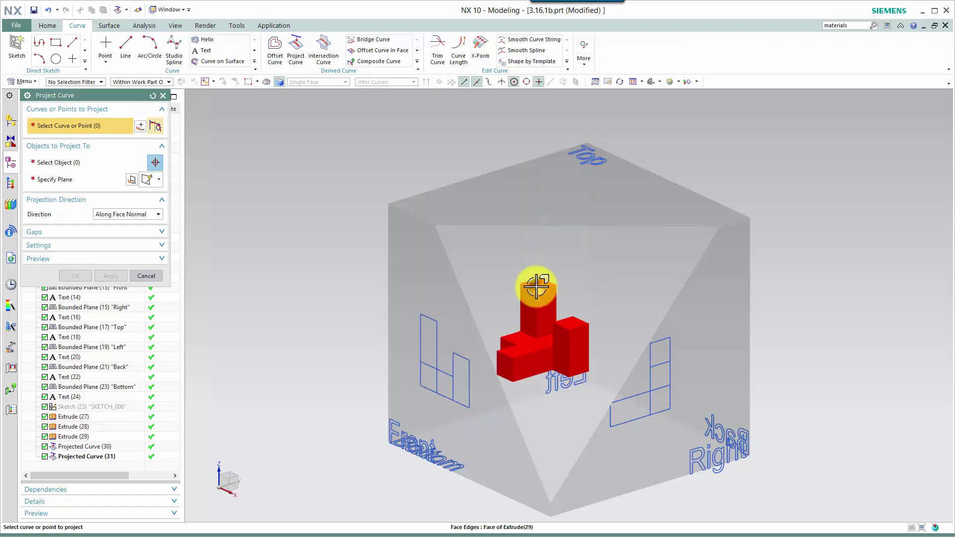
click(571, 324)
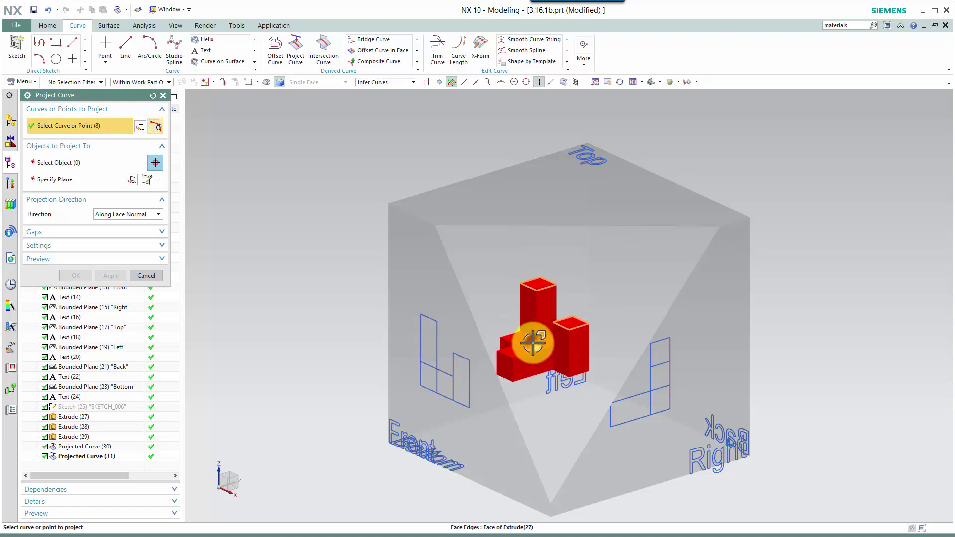
click(538, 346)
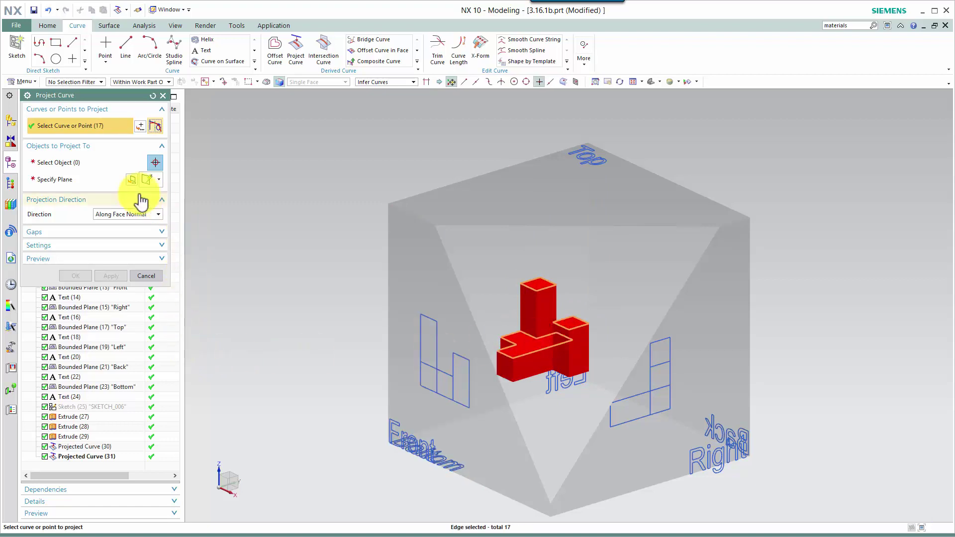
click(112, 164)
click(523, 190)
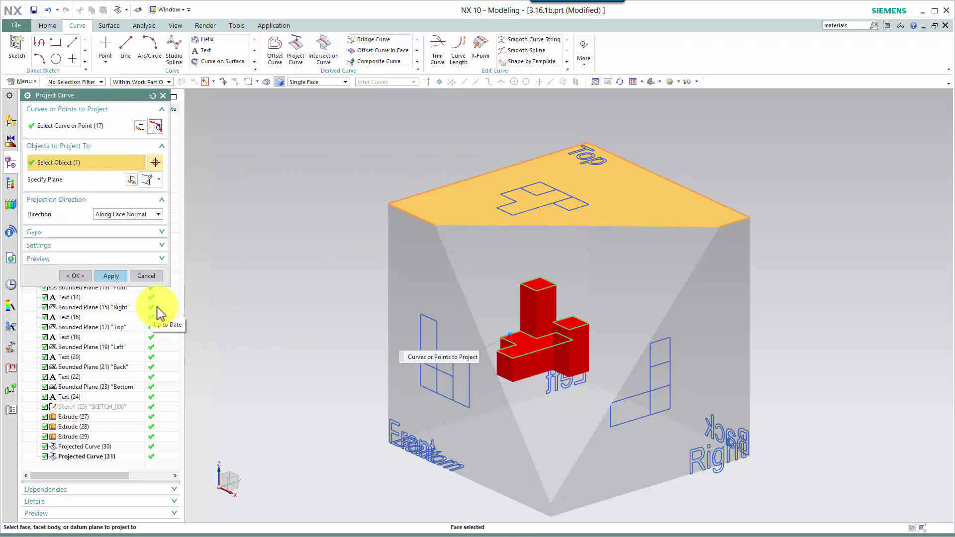
click(115, 277)
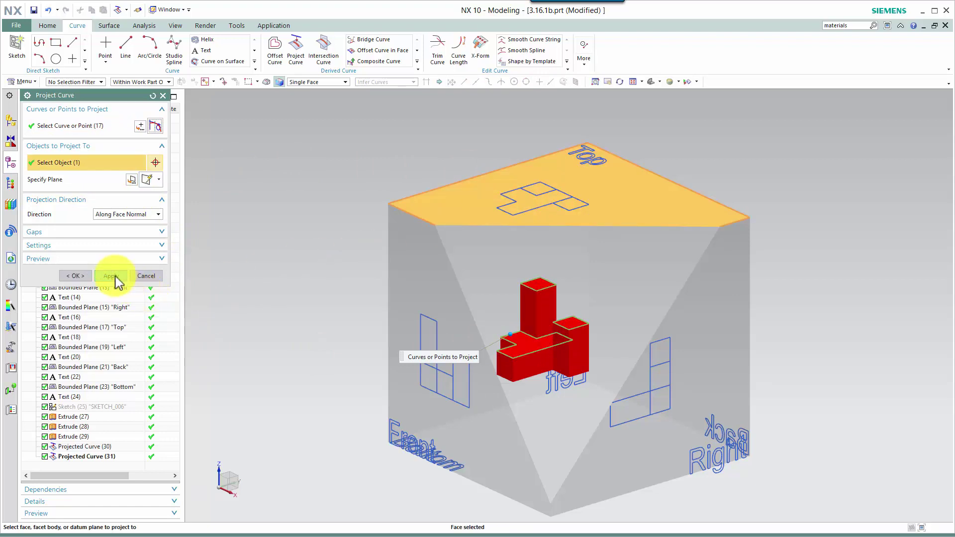
click(73, 276)
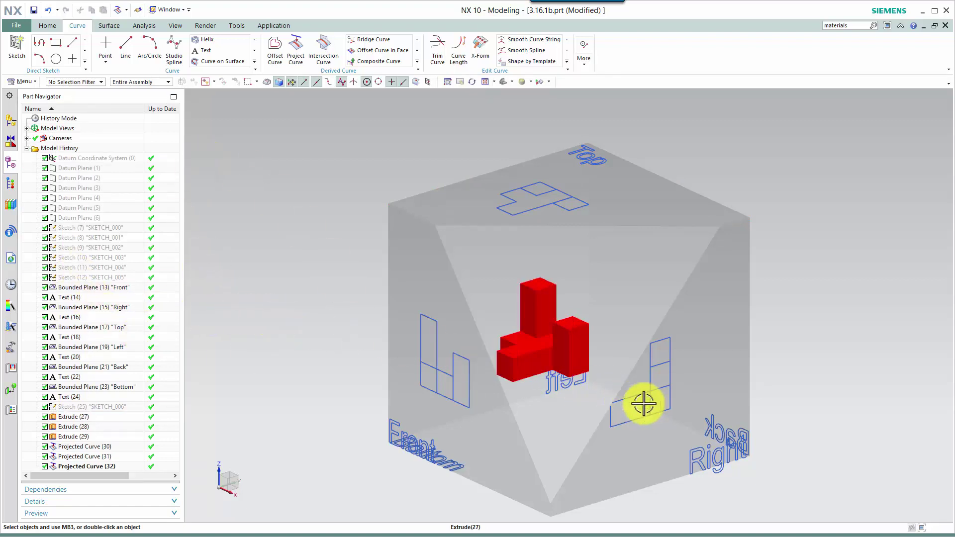
Step: Change only the lower horizontal dividing line in the column of the Right projection to Green with a dashed line font
click(664, 388)
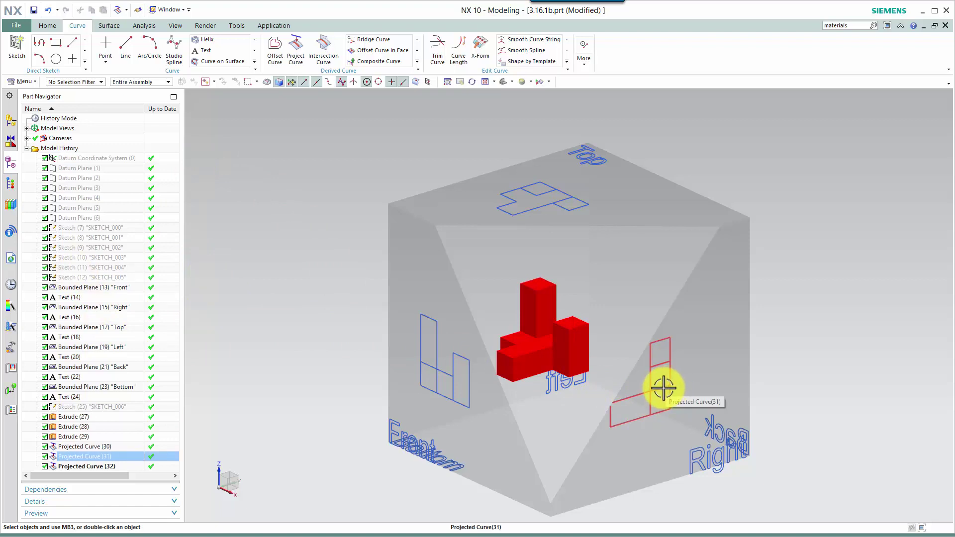
click(664, 387)
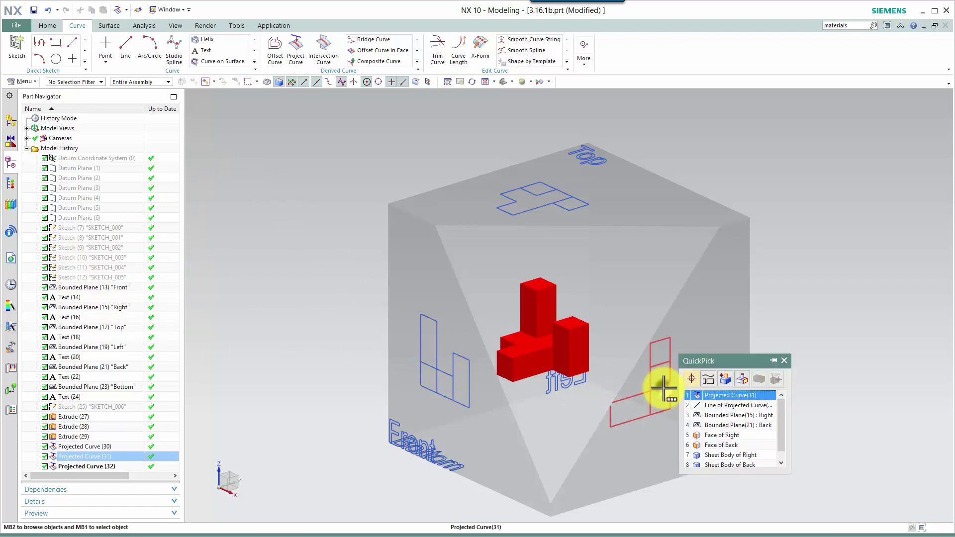
click(712, 404)
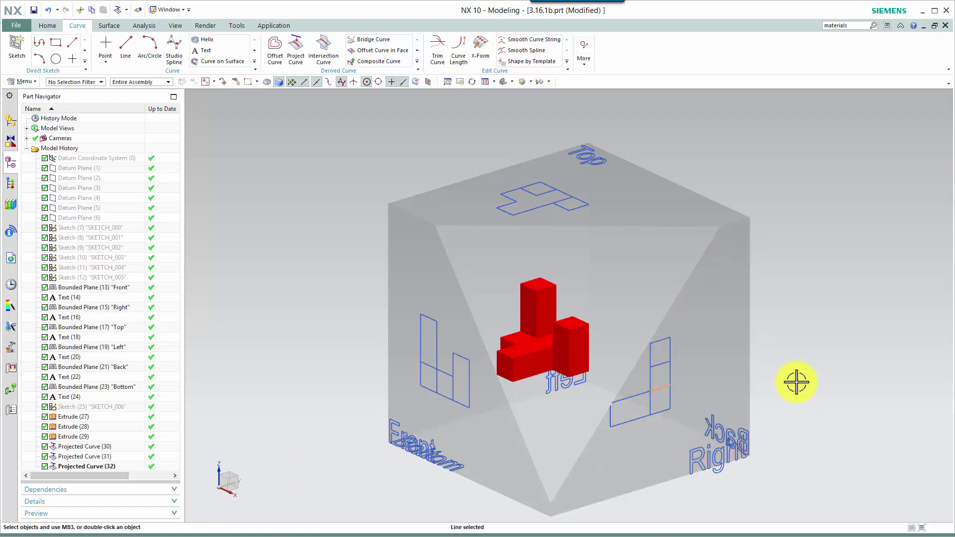
right_click(666, 390)
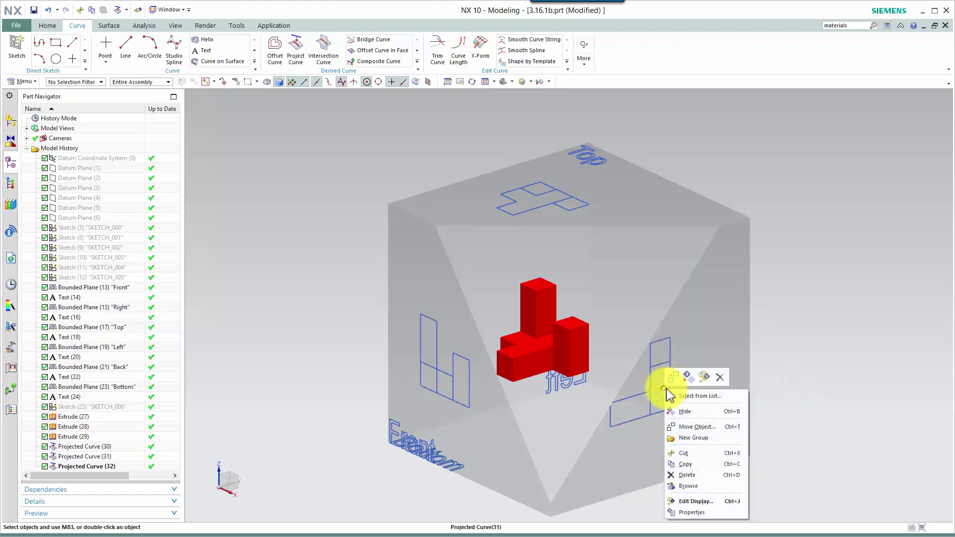
click(705, 378)
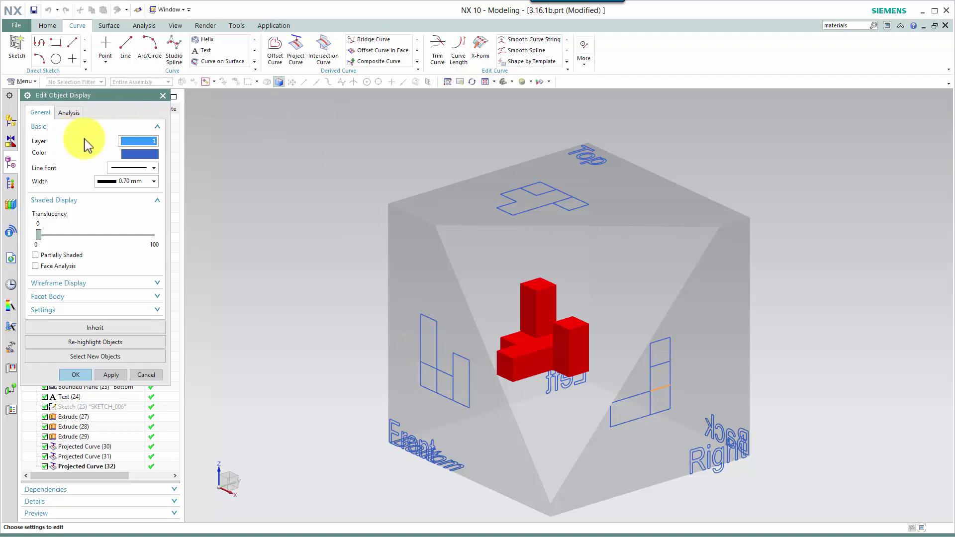
click(137, 153)
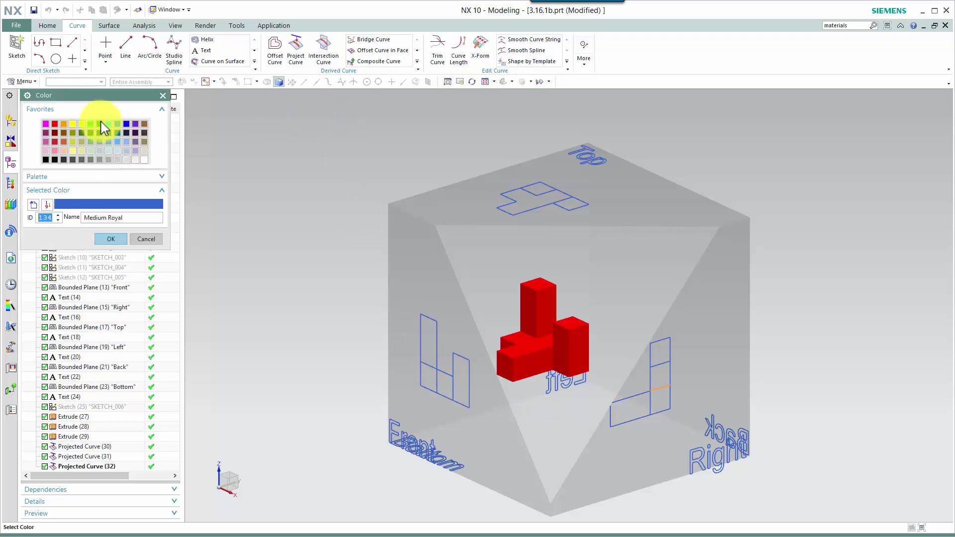
click(91, 124)
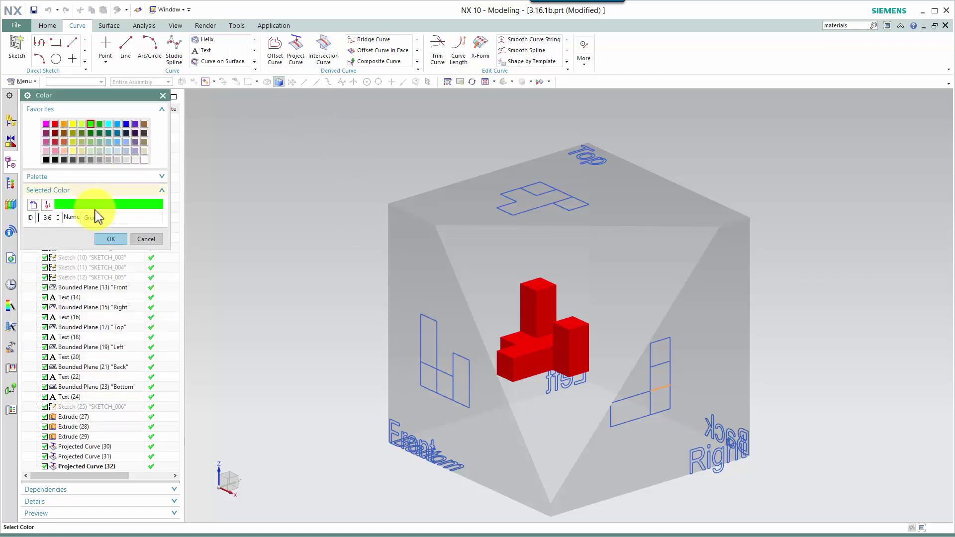
click(105, 240)
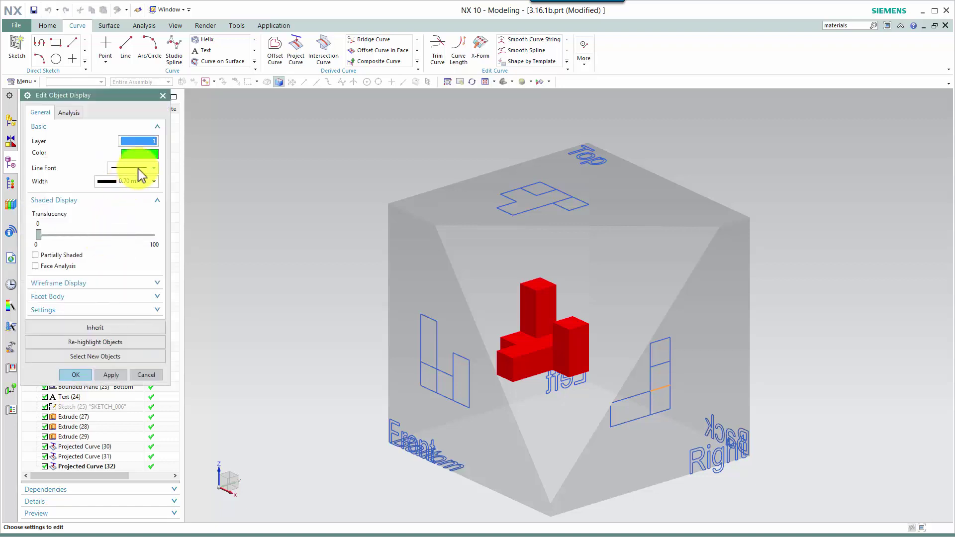
click(157, 169)
click(140, 198)
click(84, 374)
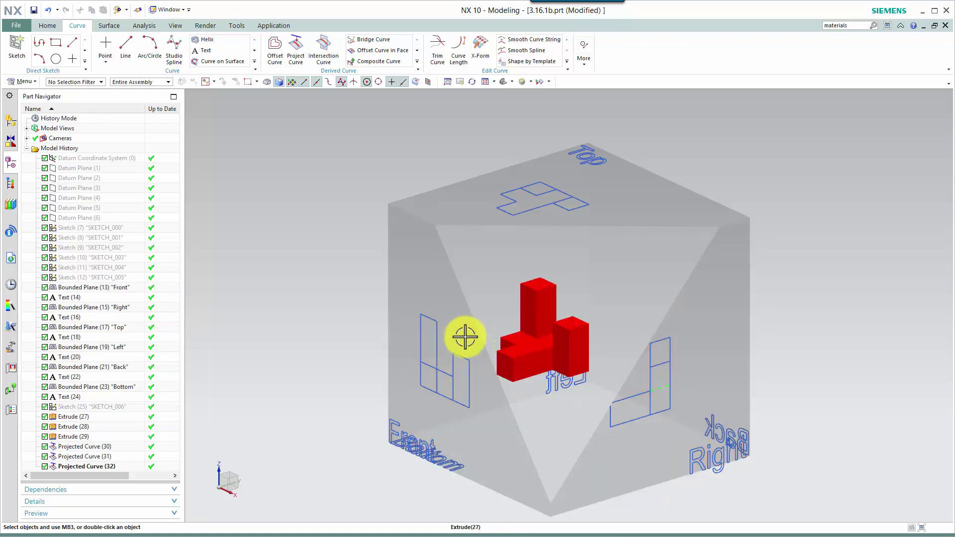
Step: Project the edges of the base block's recessed front-facing face onto the Right plane along the face normal
click(296, 50)
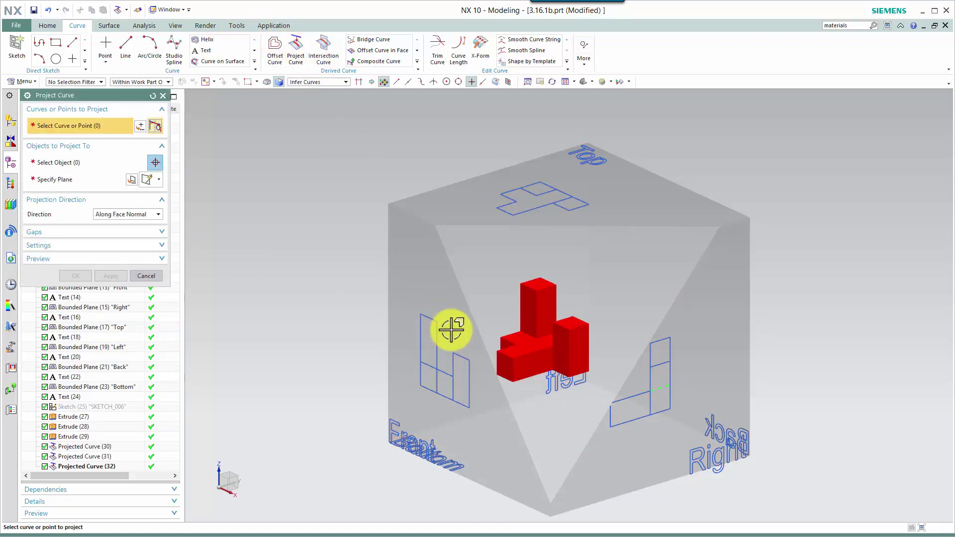
click(506, 349)
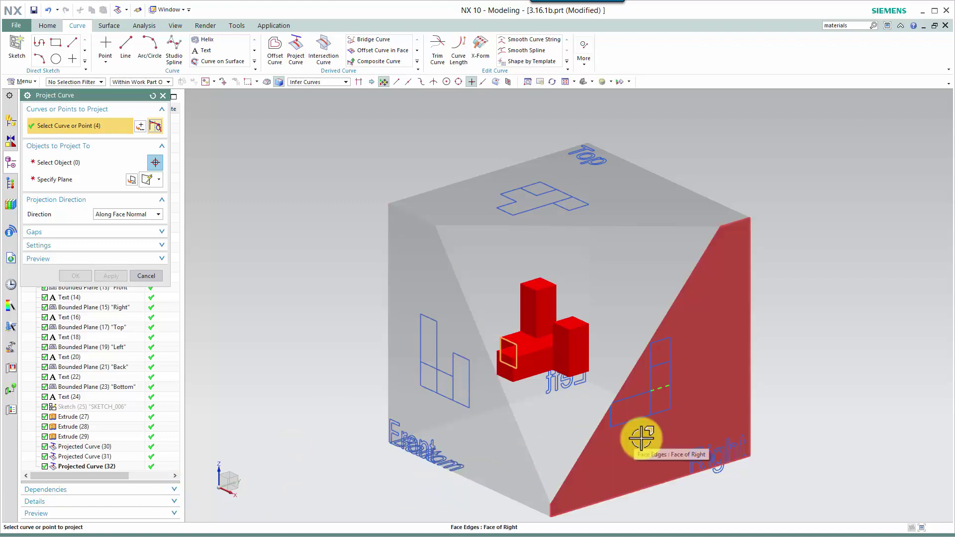
click(120, 164)
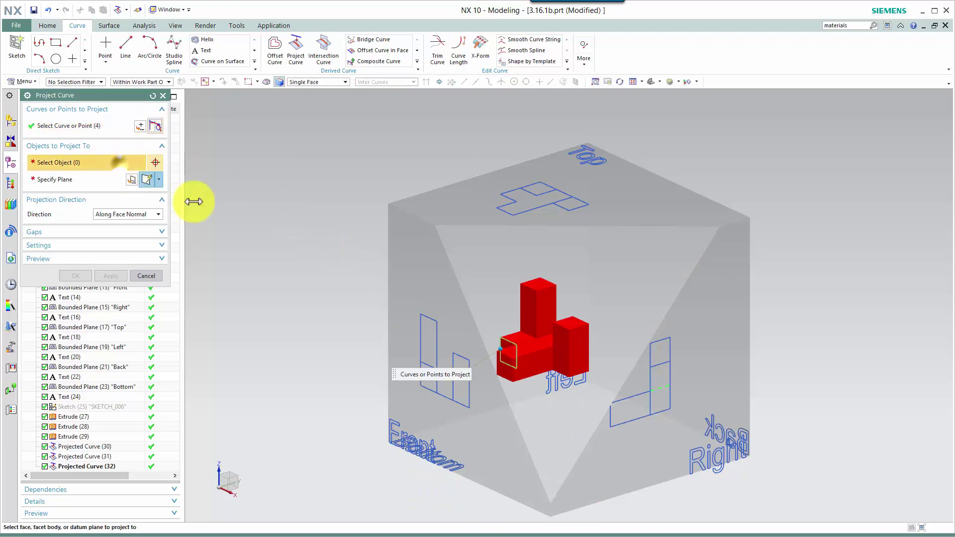
click(629, 443)
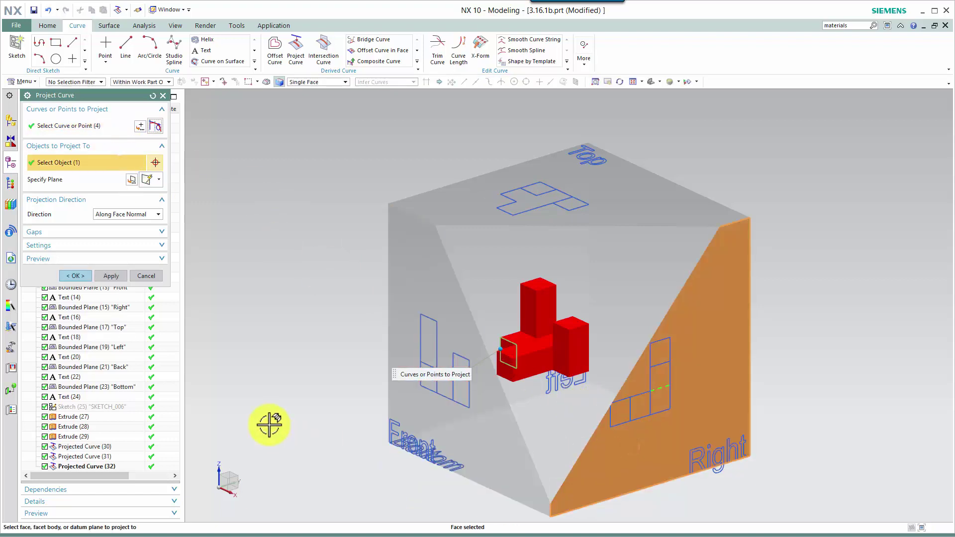
click(77, 276)
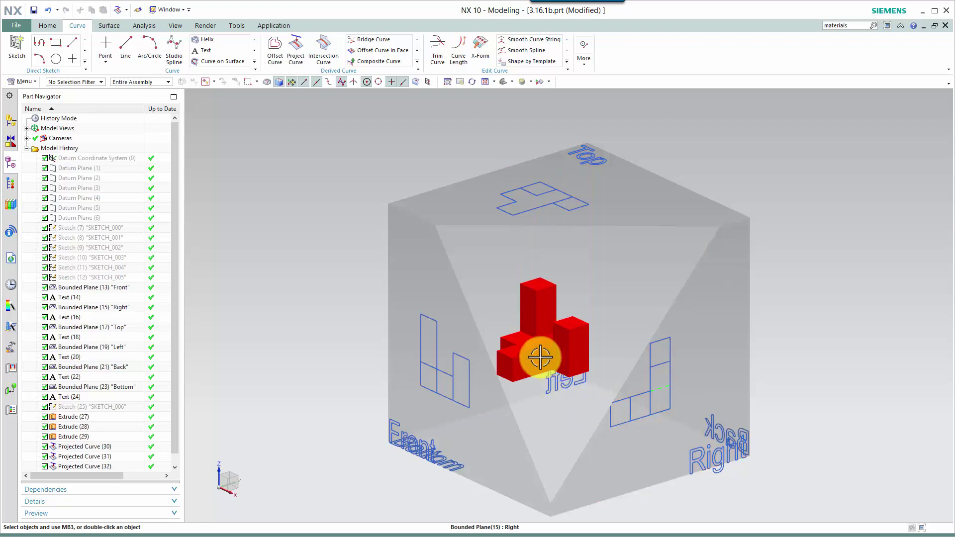
Step: Set the display of the short vertical projected line in the base of the Right projection to Green with a dashed line font
right_click(632, 408)
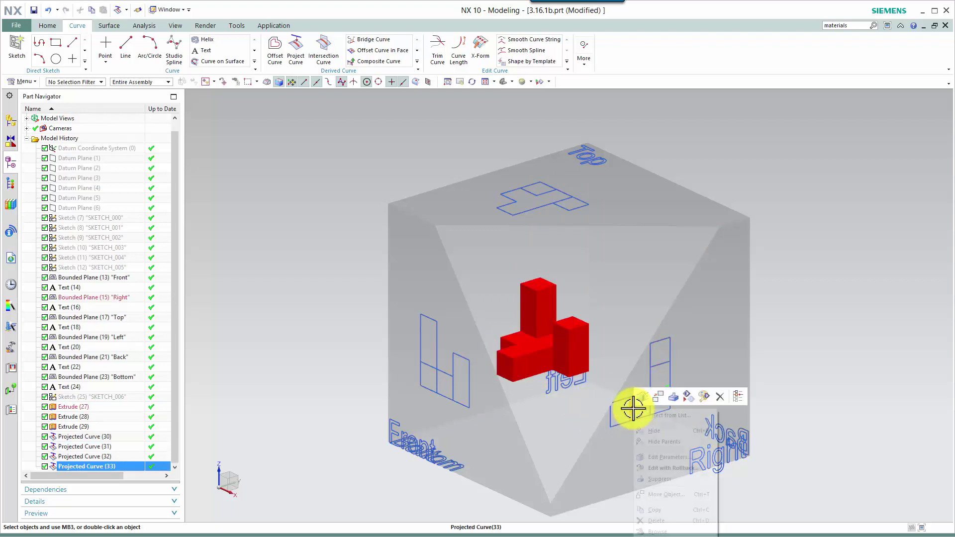
click(704, 396)
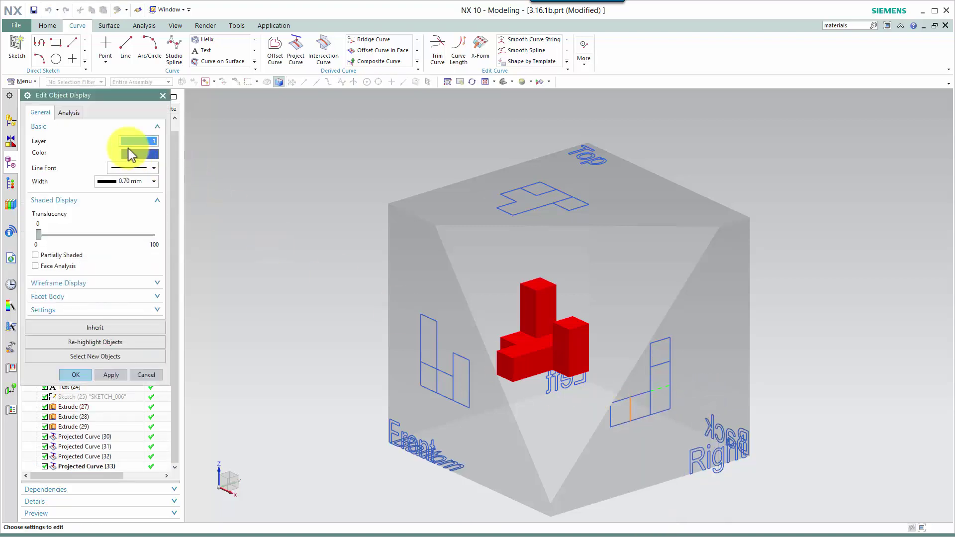
click(145, 154)
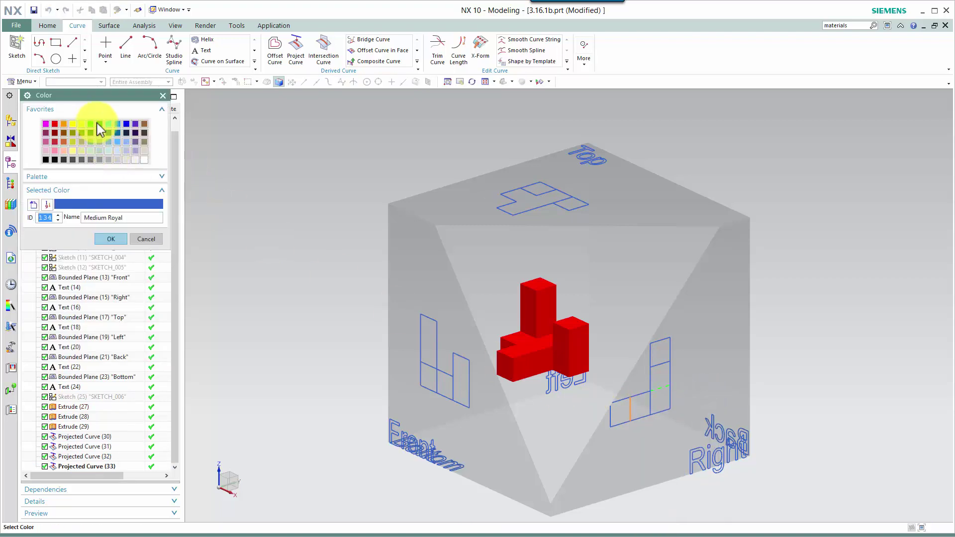
click(93, 125)
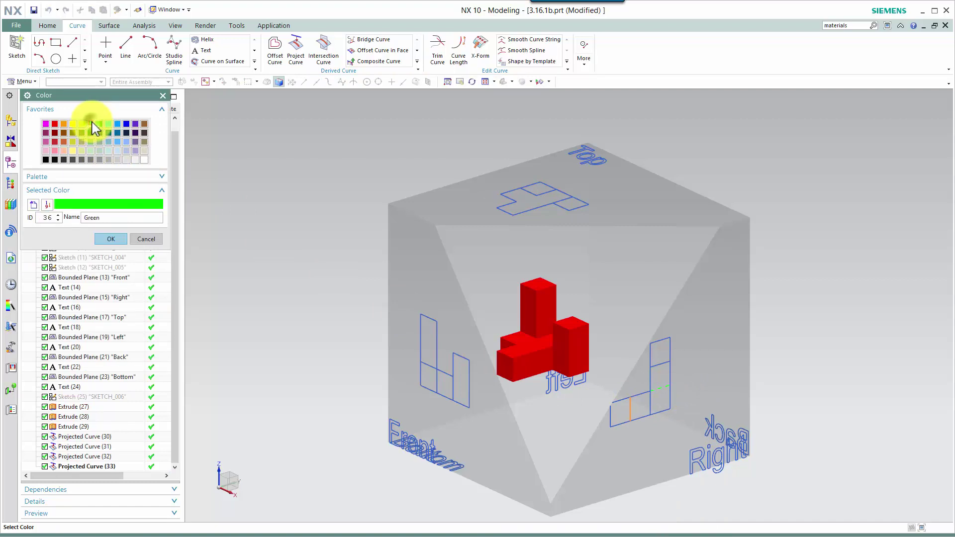
click(110, 239)
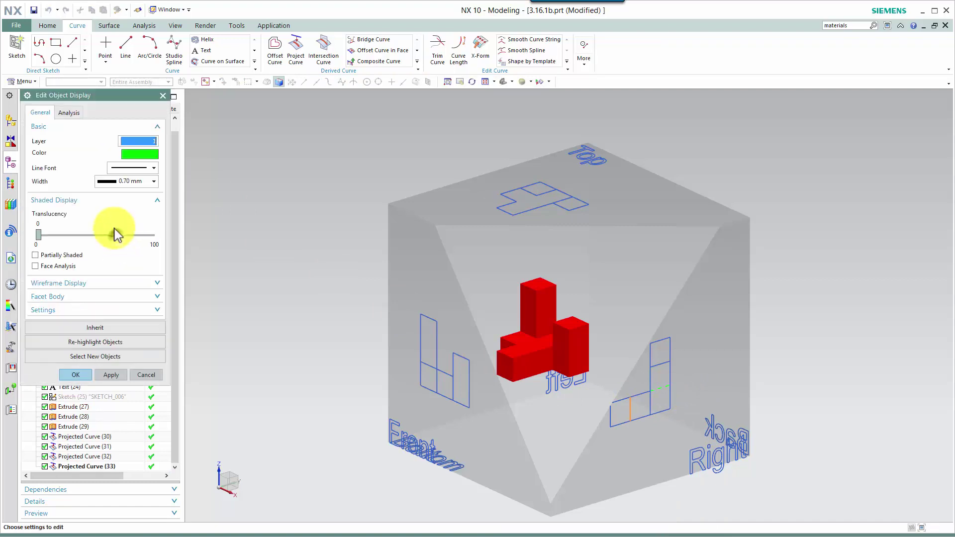
click(157, 169)
click(133, 187)
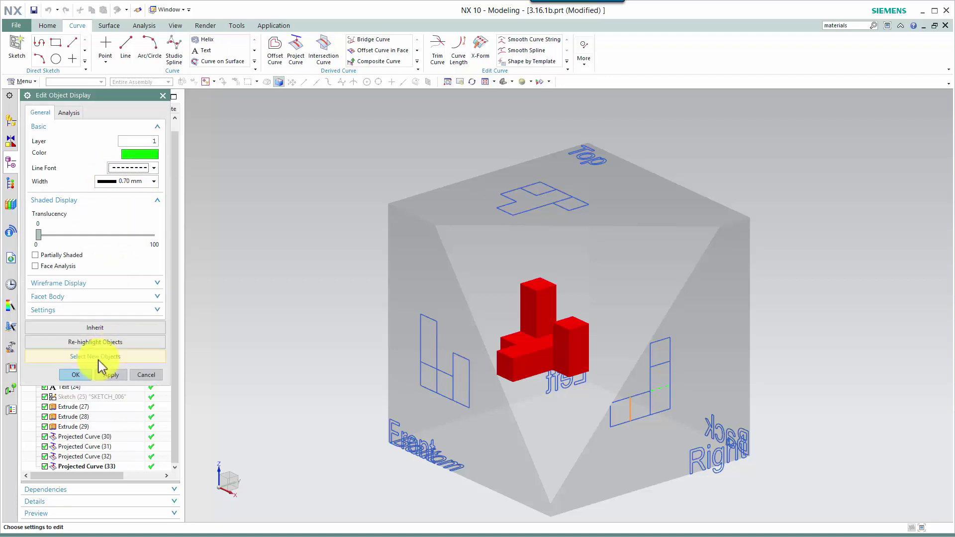
click(77, 375)
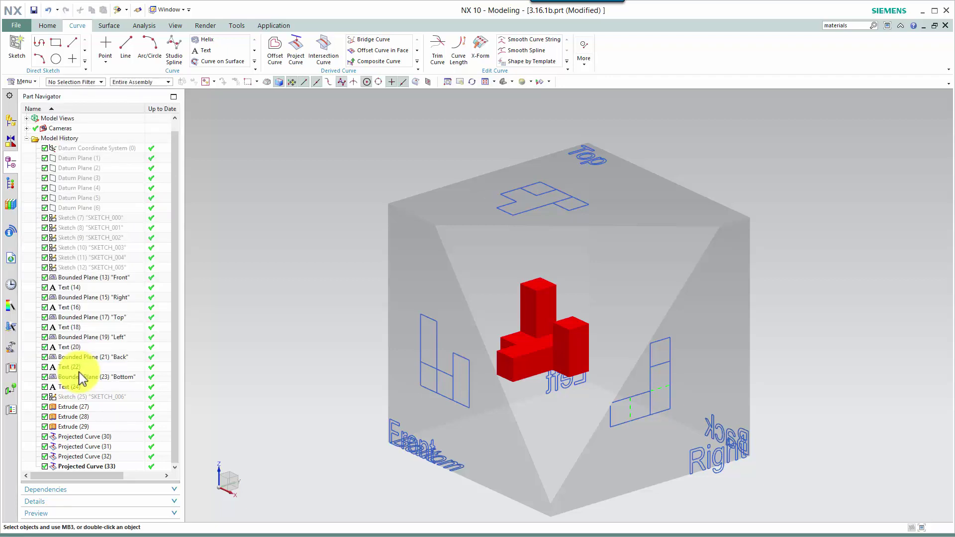
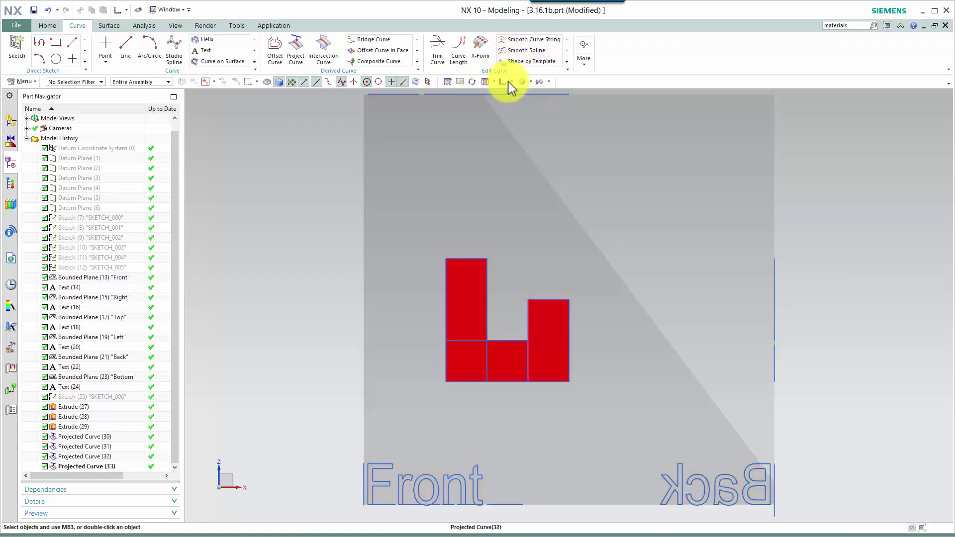
Step: Inspect the model against its projections from the right and from the top, and return to the trimetric view
click(511, 82)
click(528, 109)
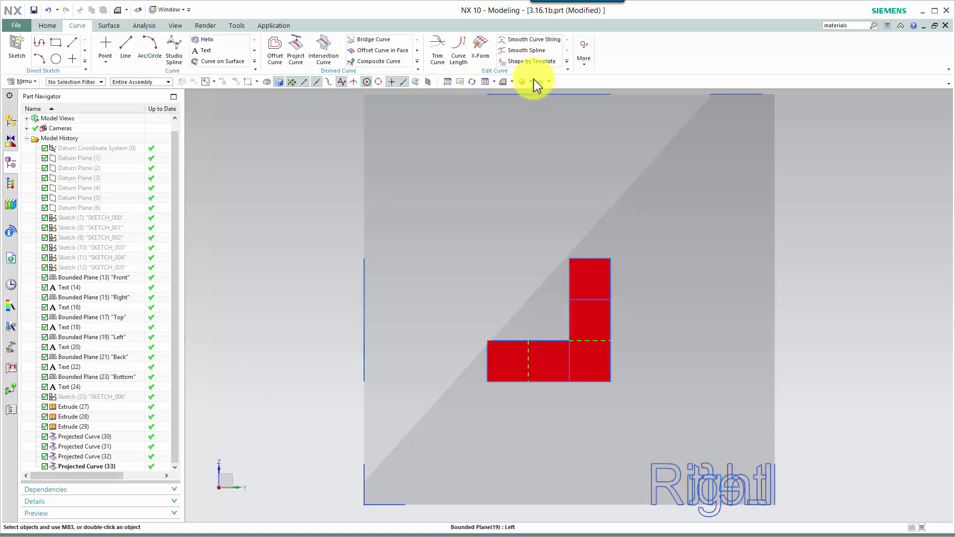
click(513, 83)
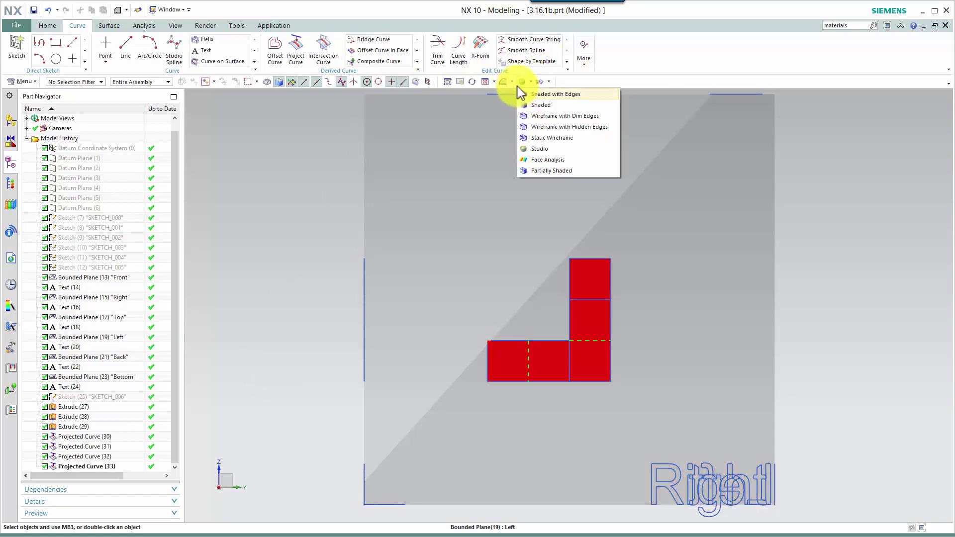
click(521, 96)
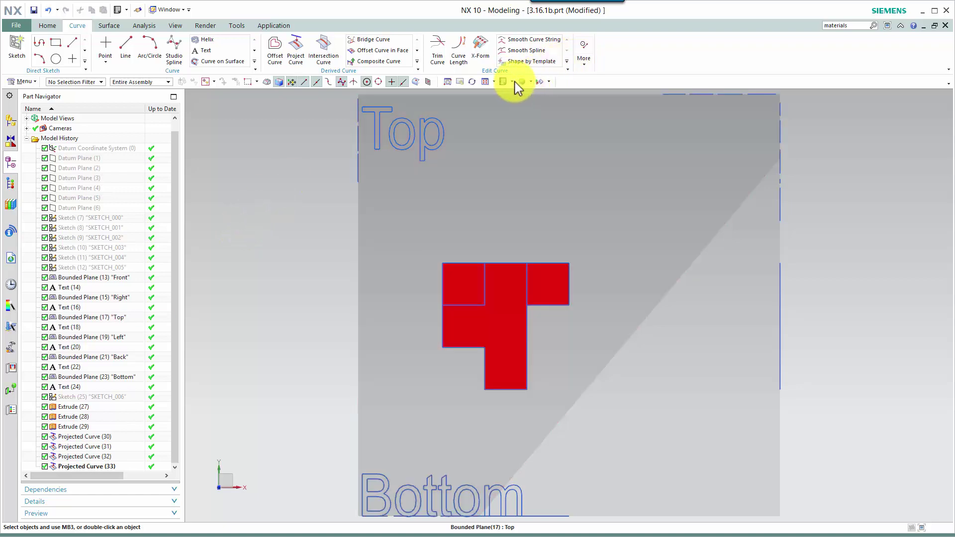
click(513, 81)
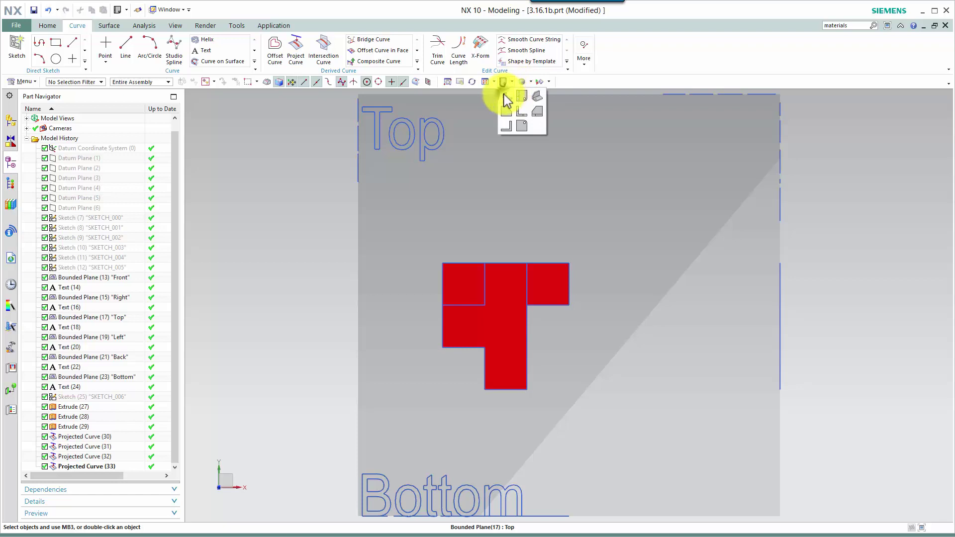
click(504, 99)
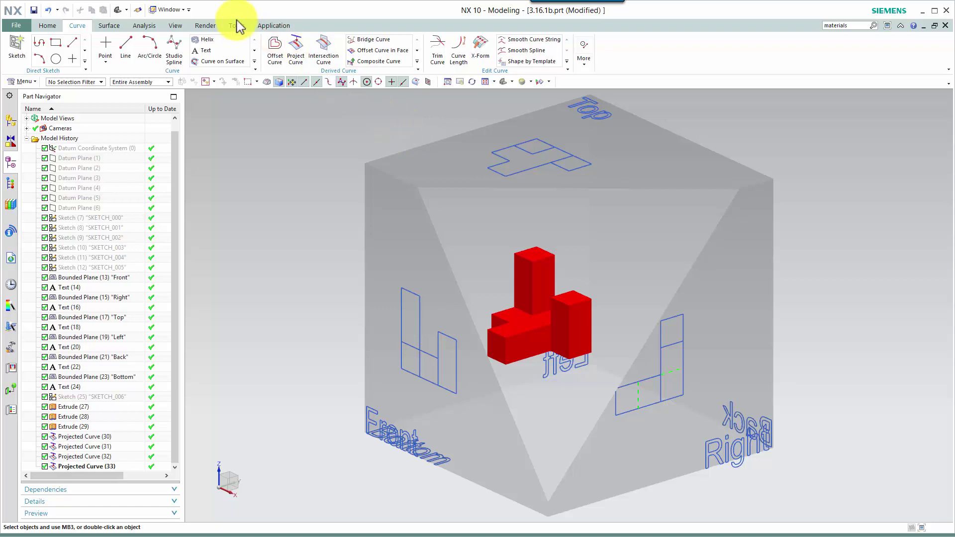
Step: Switch to part 3.16.1c and project the edges of the base's and tall column's front-facing faces onto the Front plane along the face normal
click(182, 10)
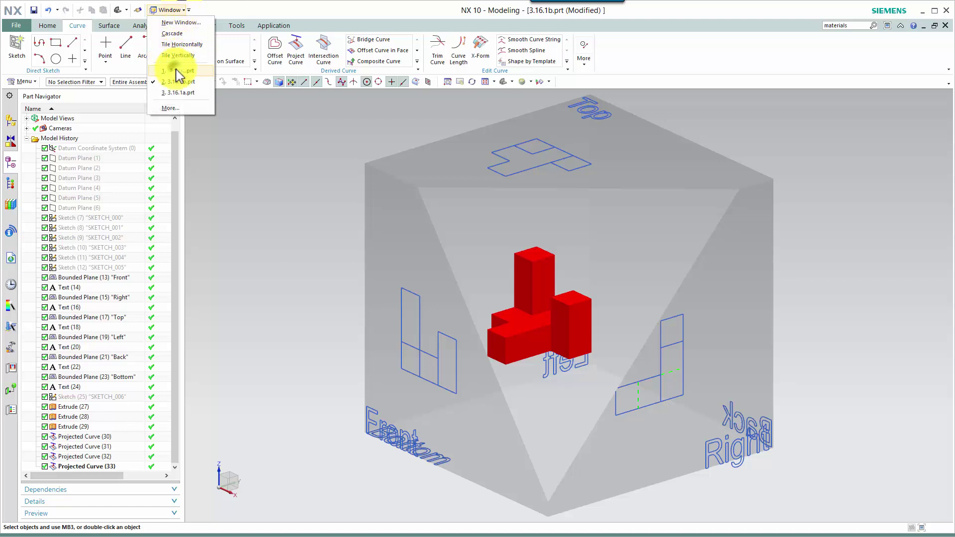
click(177, 71)
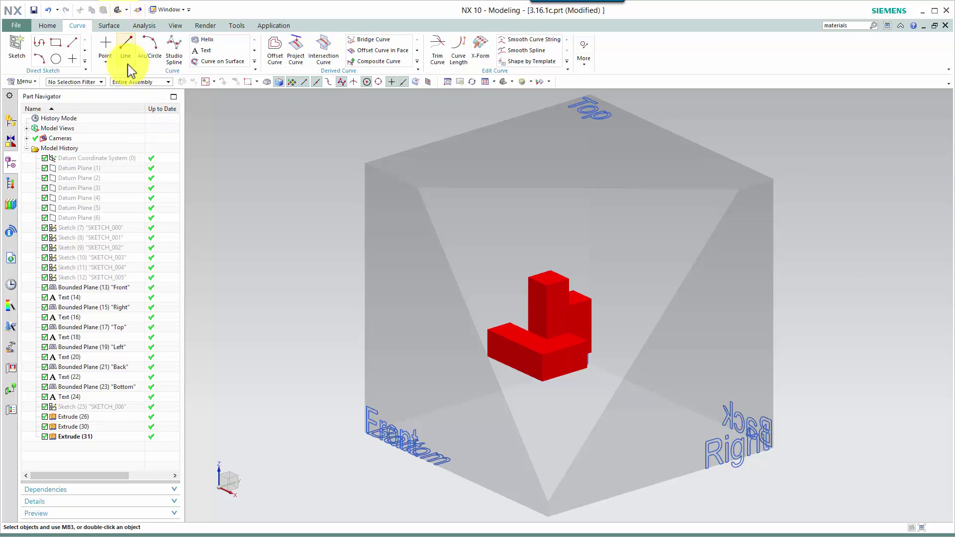
click(298, 47)
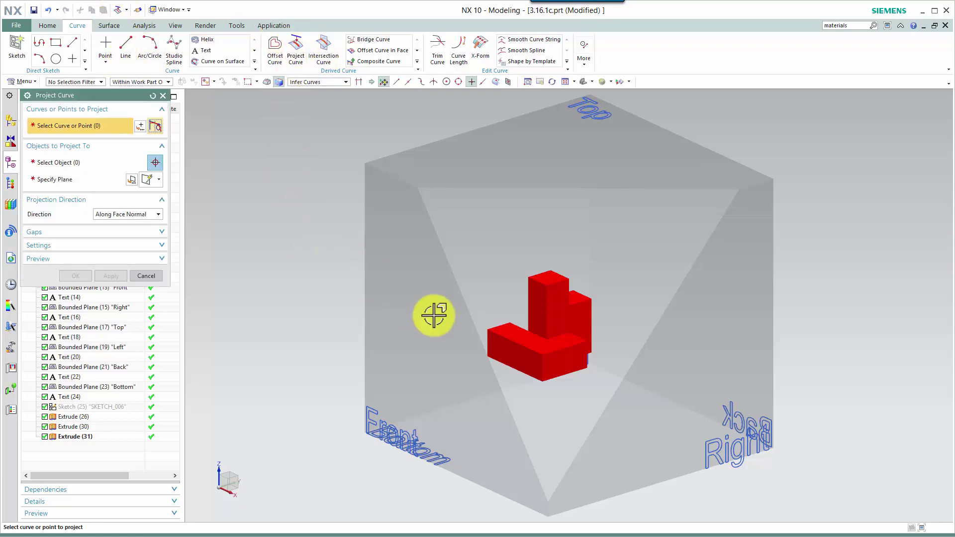
click(521, 359)
click(568, 368)
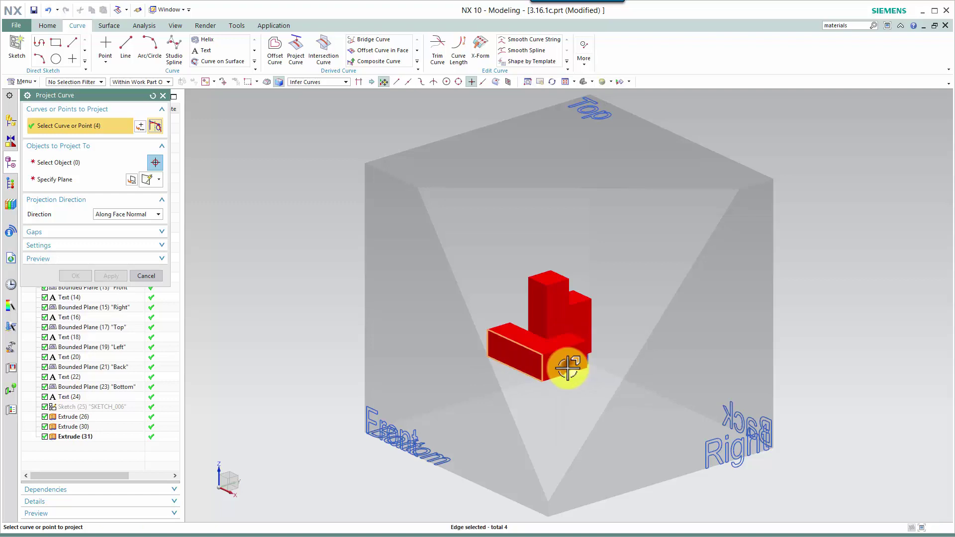
click(535, 317)
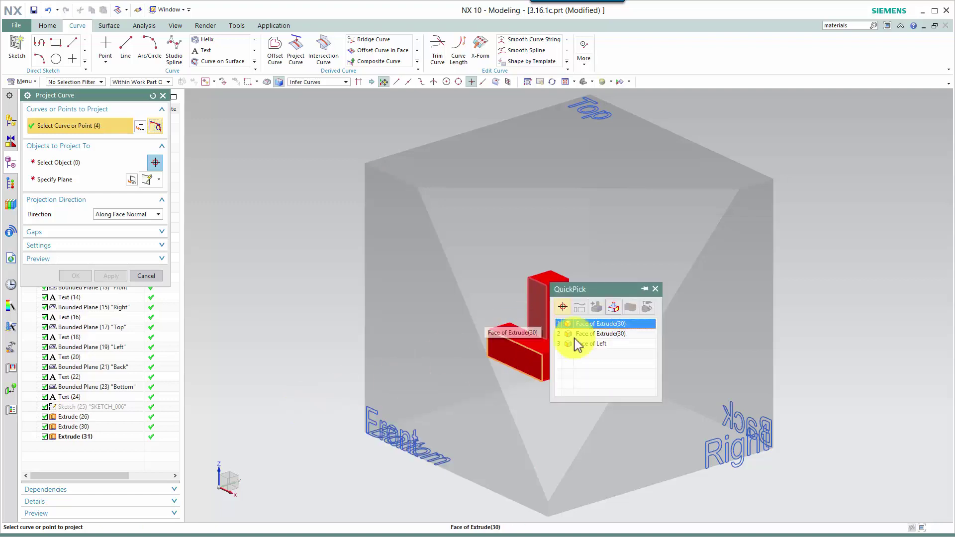
click(596, 325)
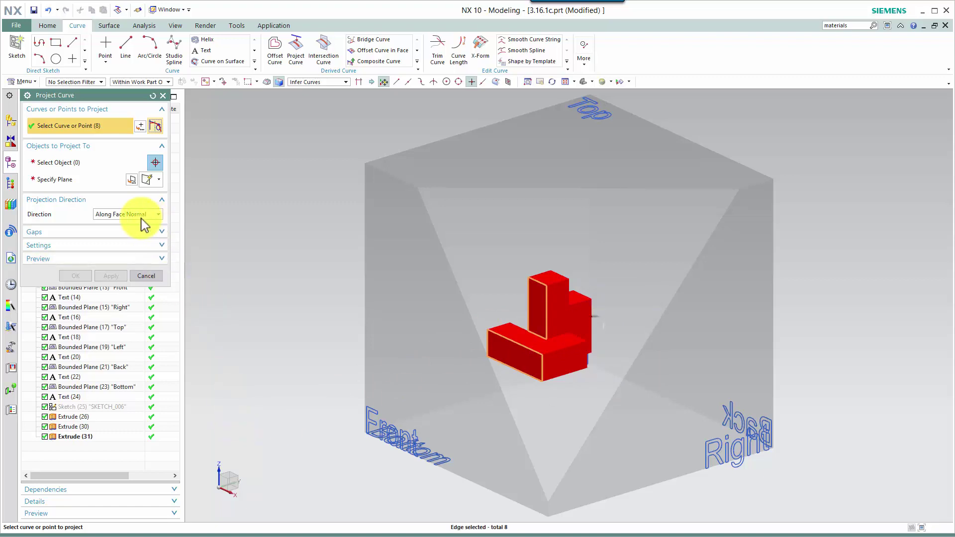
click(101, 163)
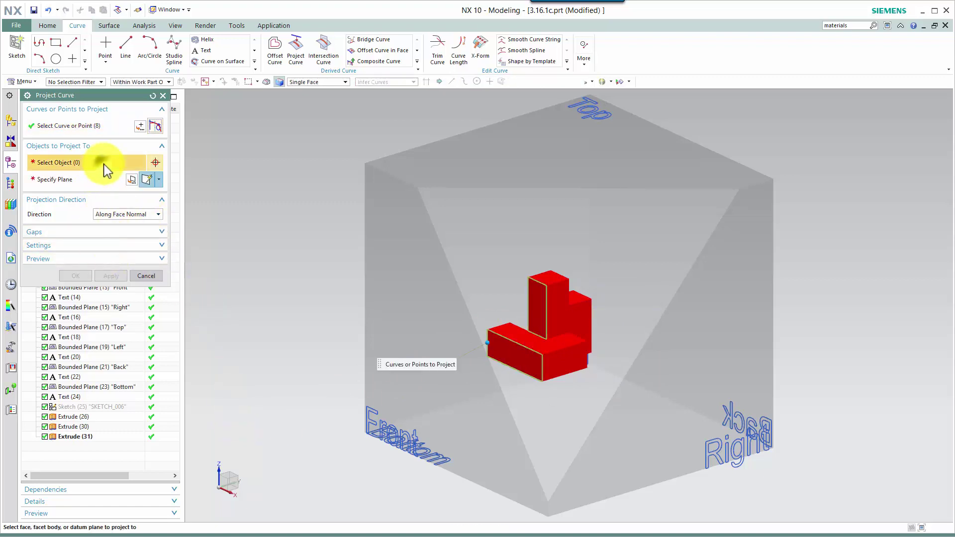
click(418, 275)
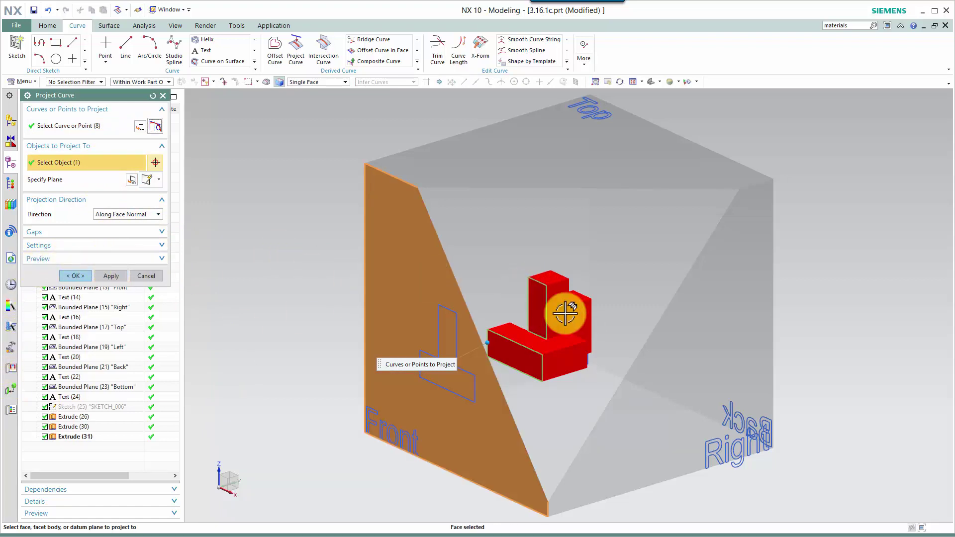
click(111, 276)
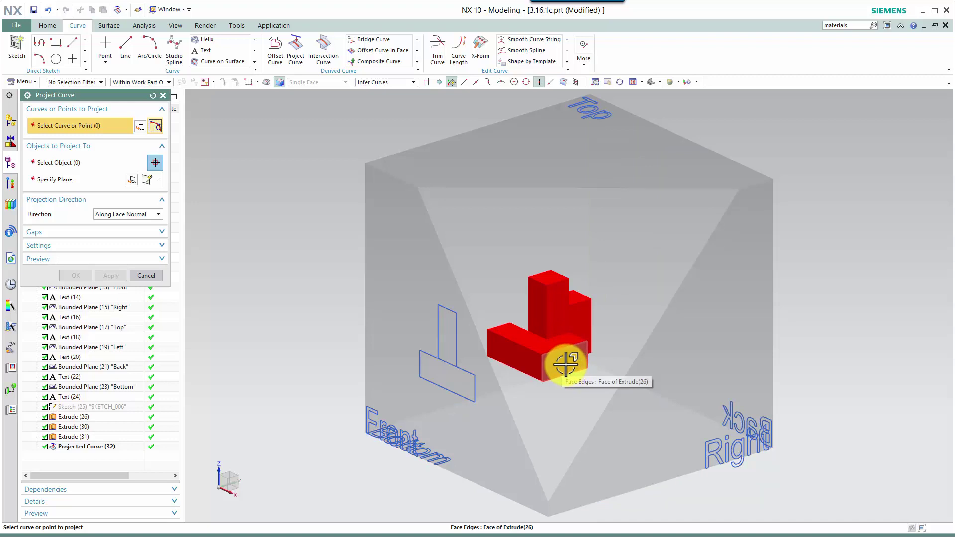
Step: Project the edges of the base's end face and the stepped column face, both right-facing, onto the Right plane along the face normal
click(567, 364)
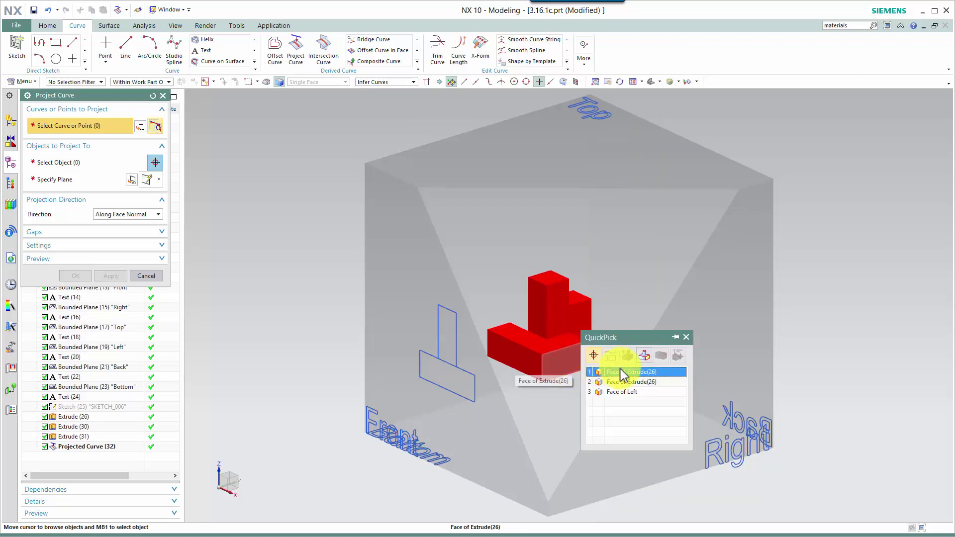
click(622, 373)
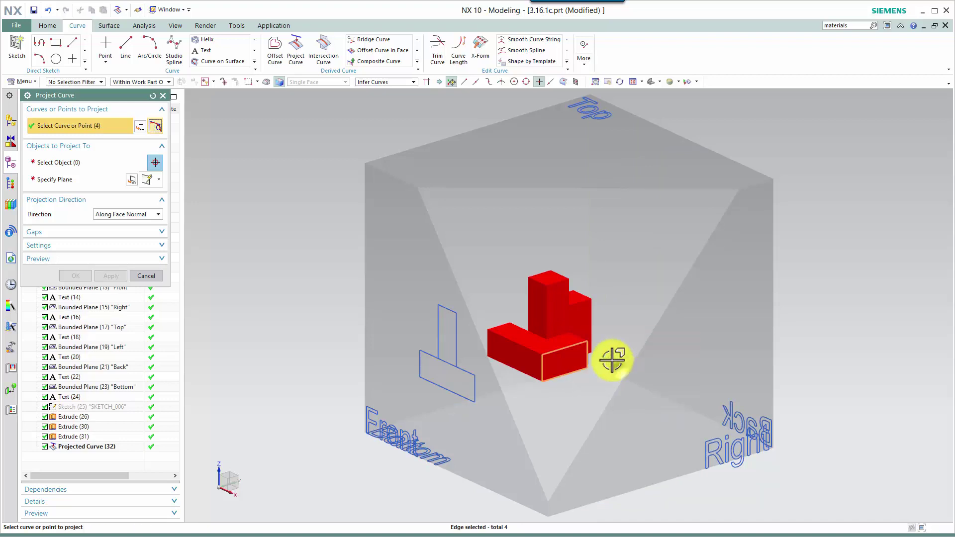
click(573, 322)
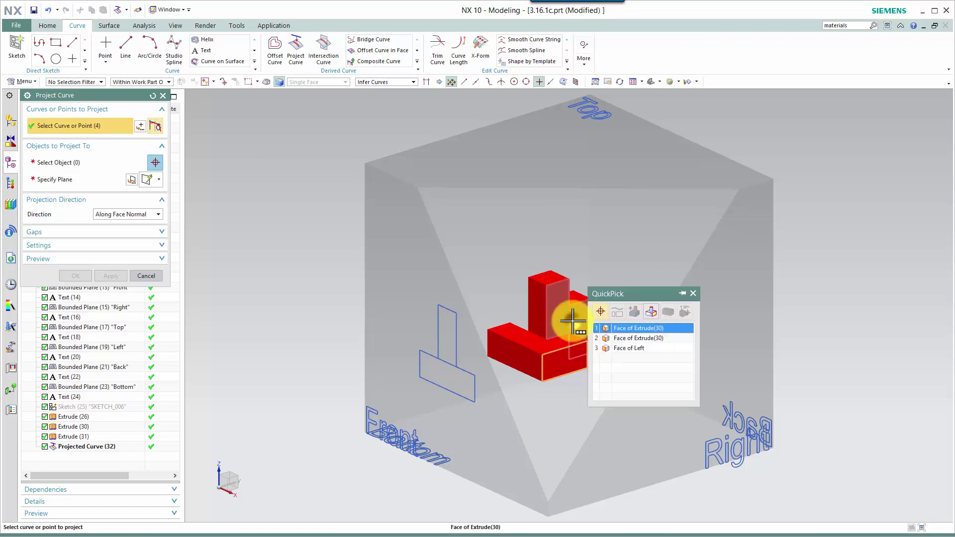
click(624, 327)
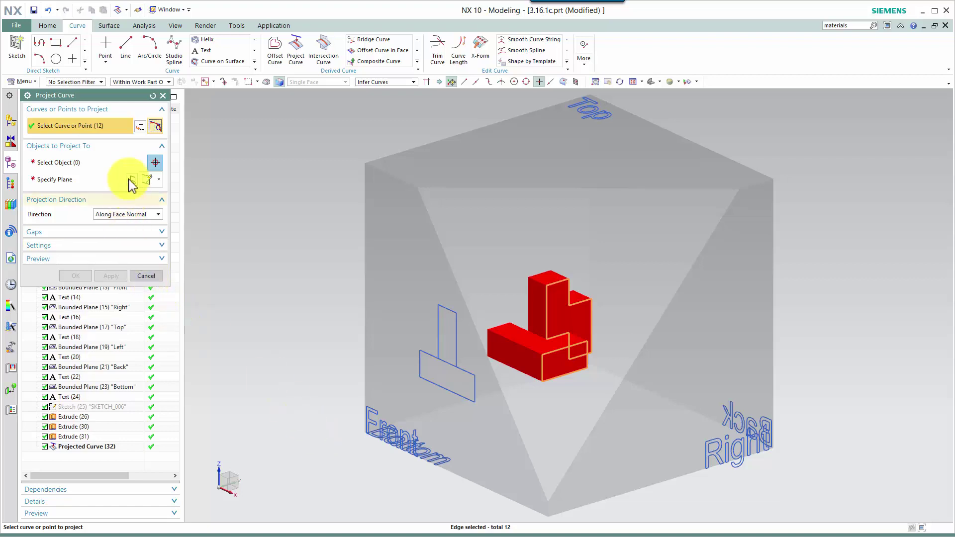
click(70, 163)
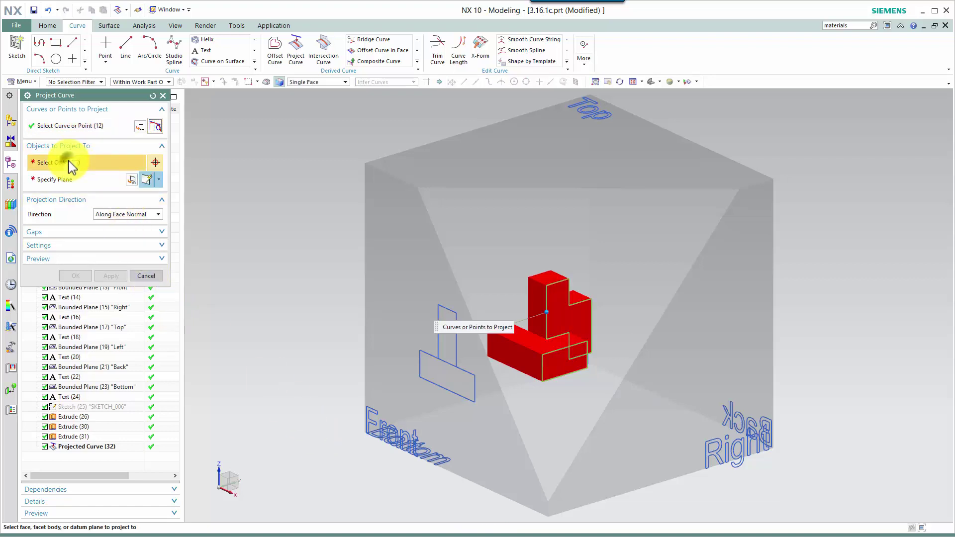
click(672, 371)
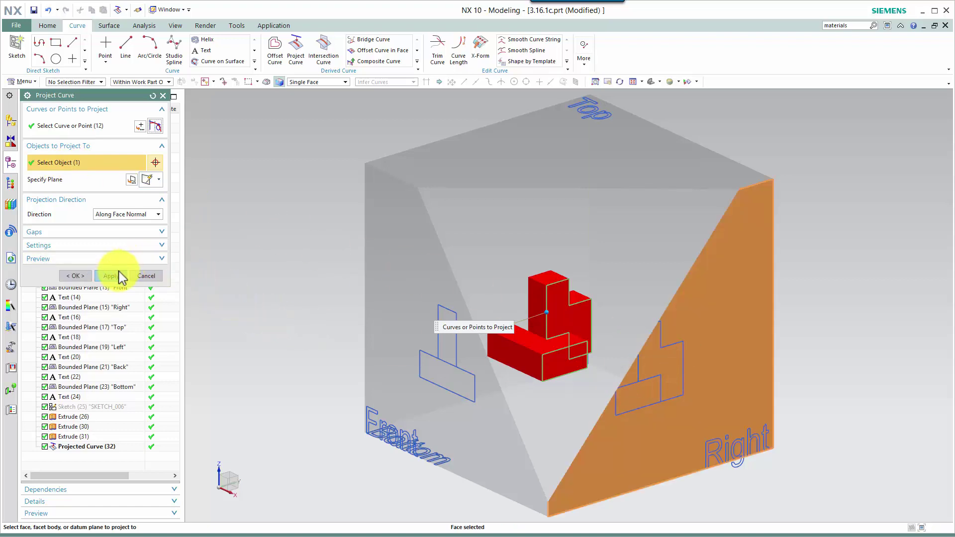
click(120, 276)
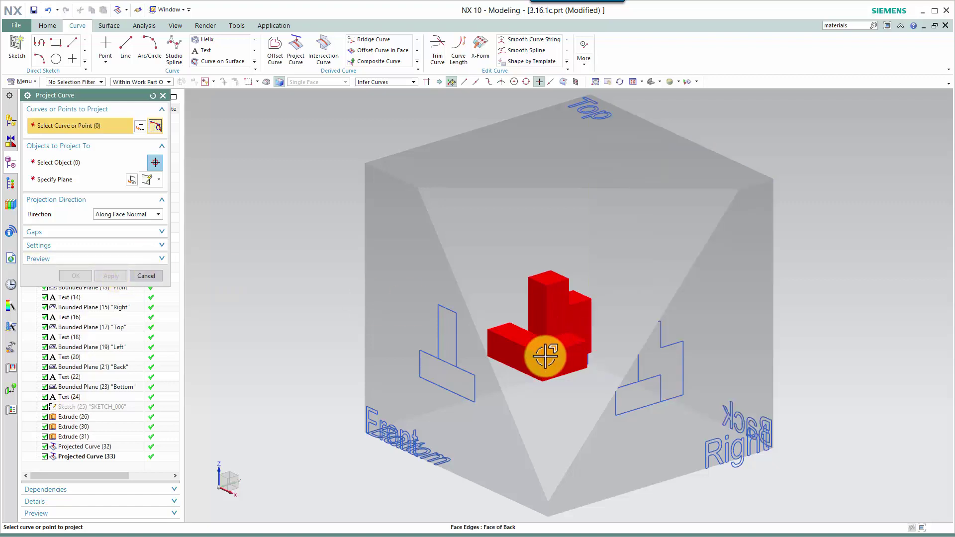
Step: Project the edges of the L-shaped base top and both column tops onto the Top plane along the face normal, and finish Project Curve
click(532, 345)
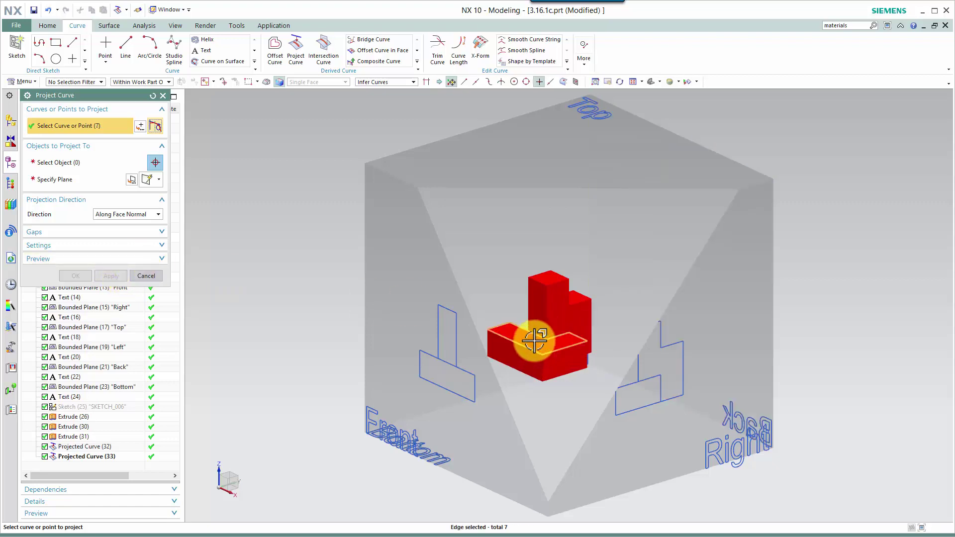
click(553, 275)
click(604, 283)
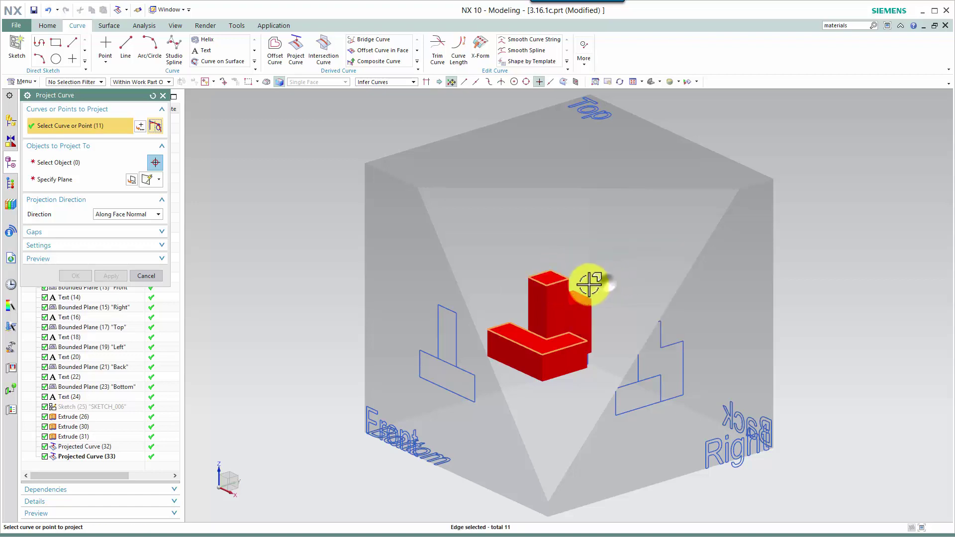
click(574, 294)
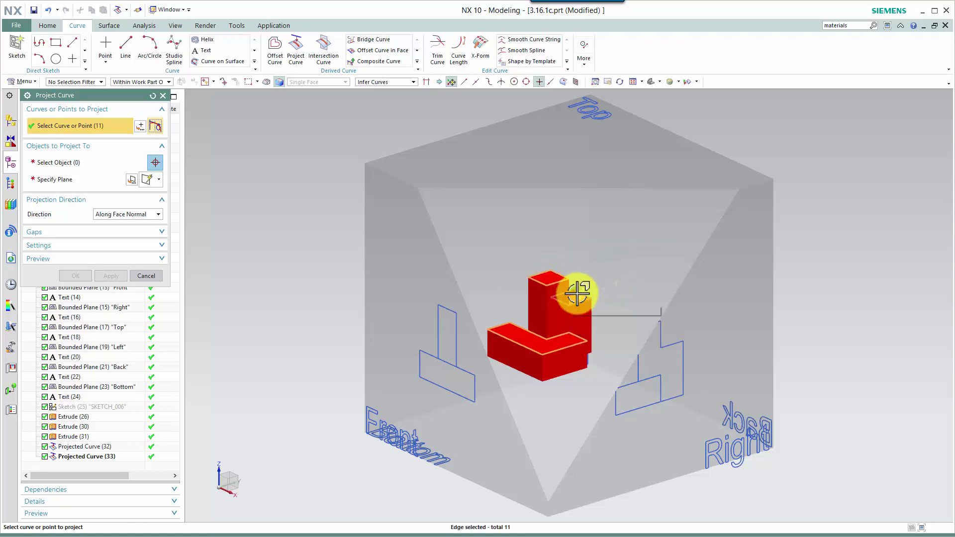
click(127, 165)
click(594, 177)
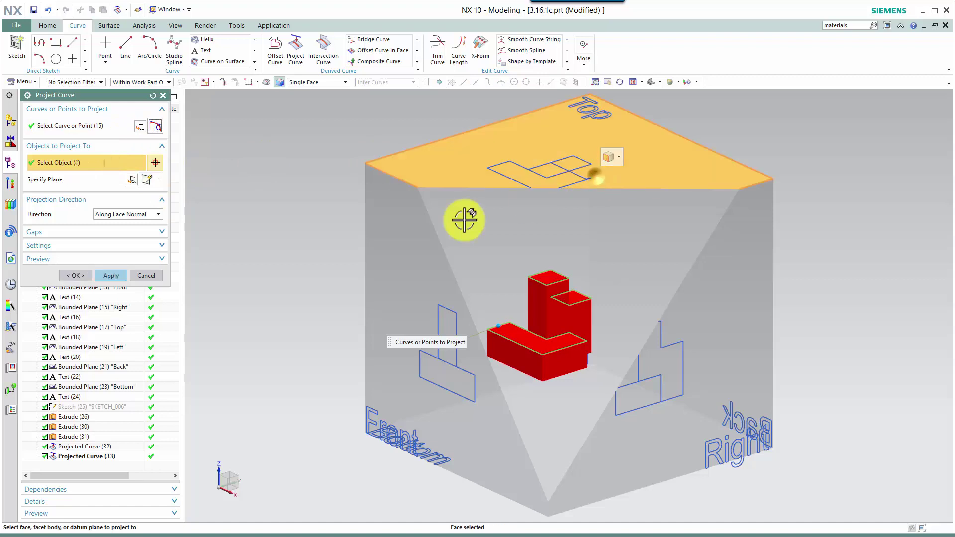
click(82, 276)
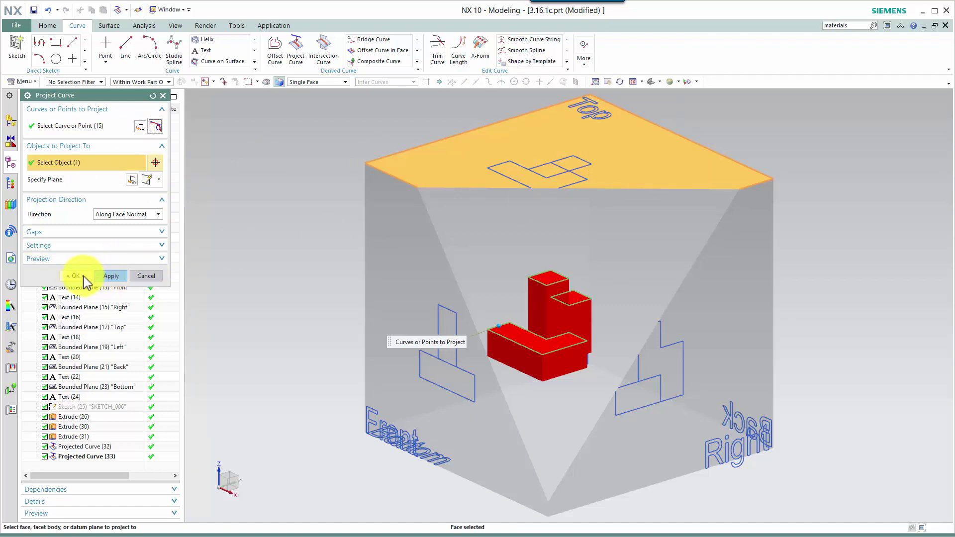
click(105, 276)
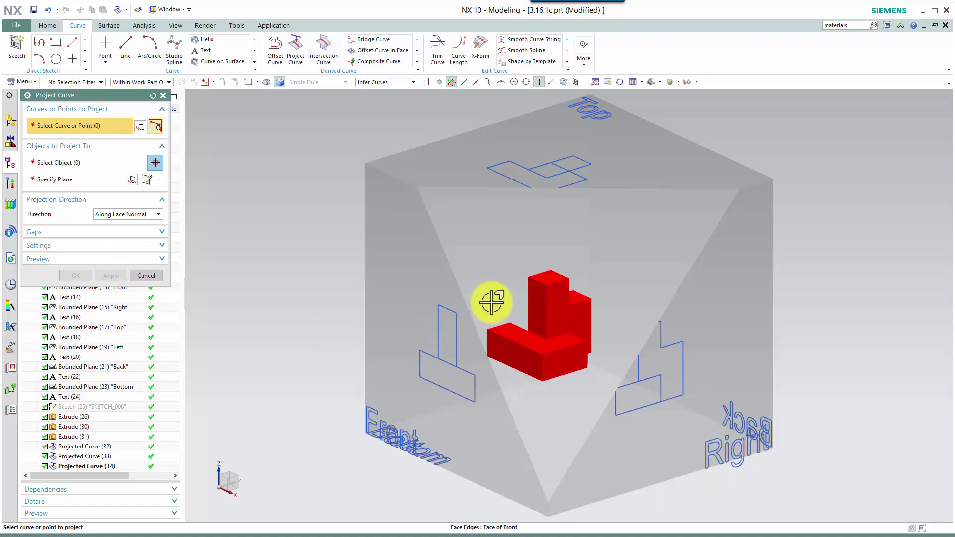
click(148, 279)
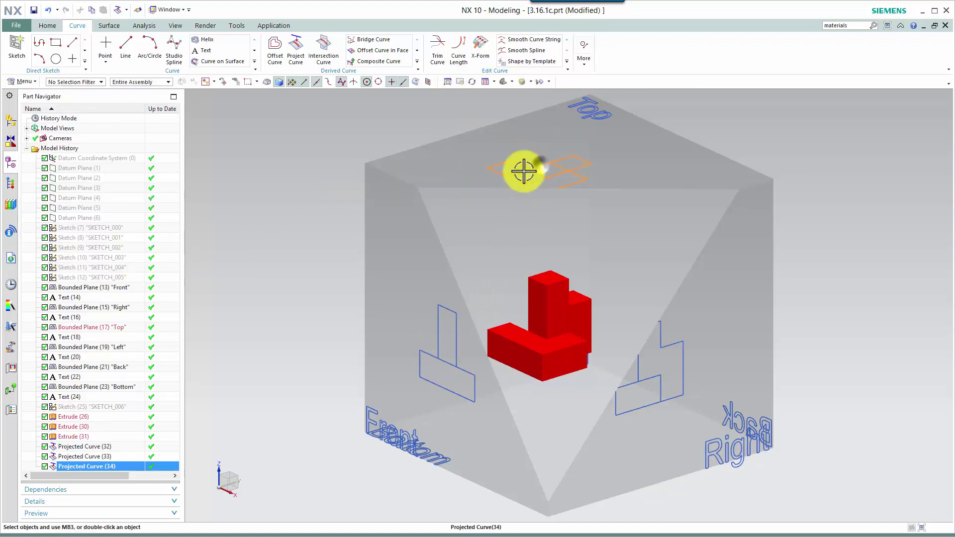
Step: Recolor the projected curves on the Top, Front and Right planes to Strong Violet
click(452, 324)
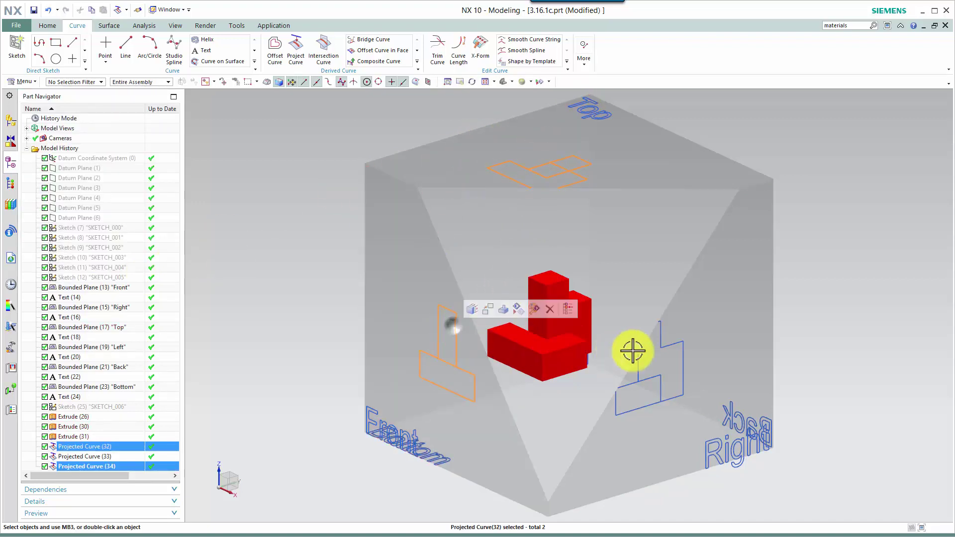
click(674, 344)
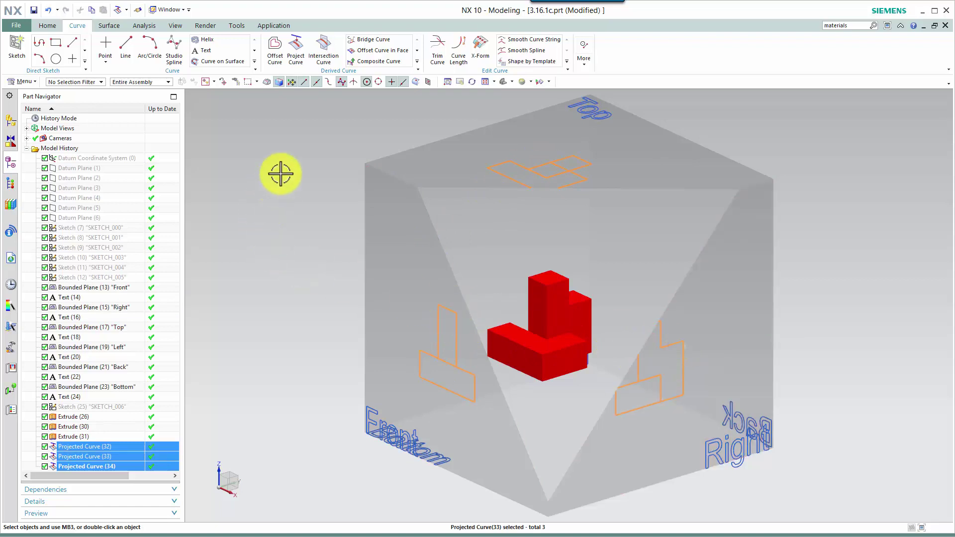
right_click(592, 165)
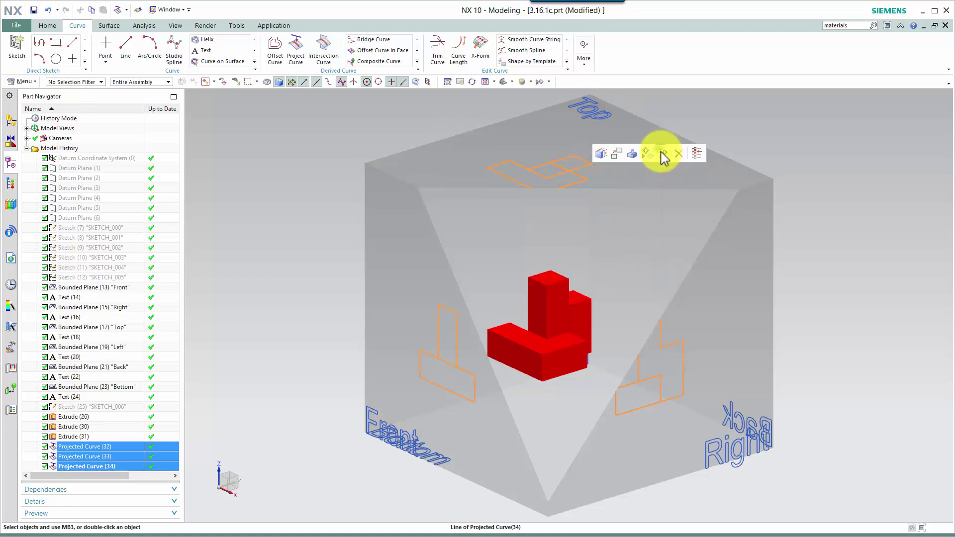
click(664, 154)
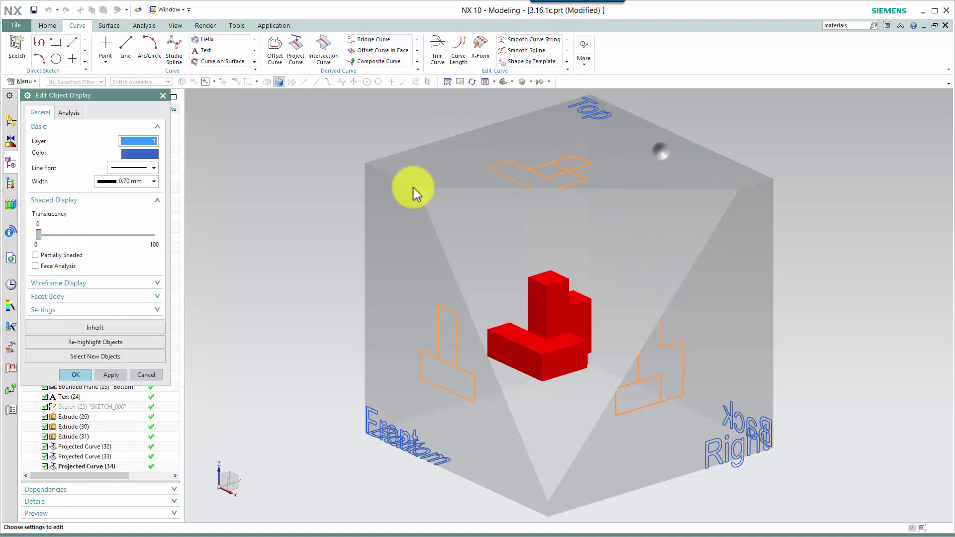
click(147, 154)
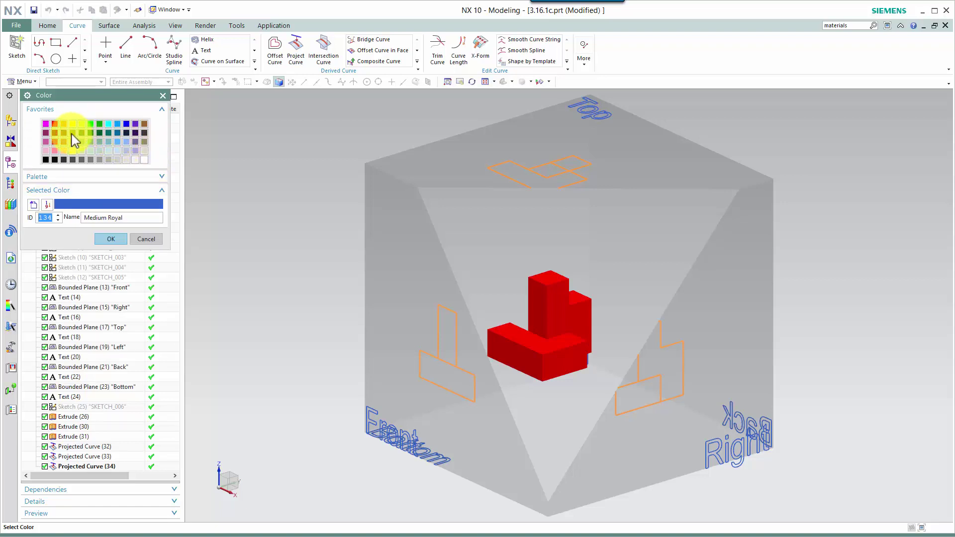
click(136, 133)
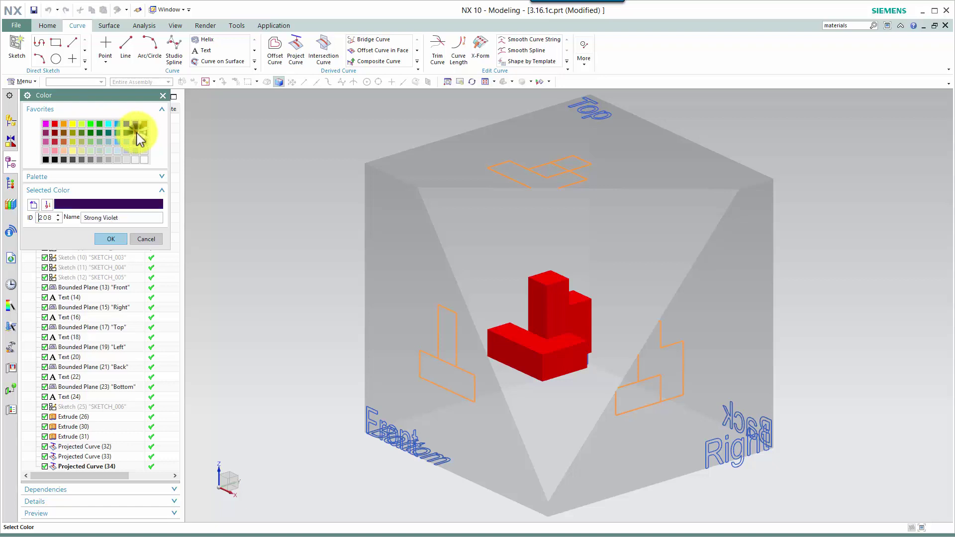
click(111, 240)
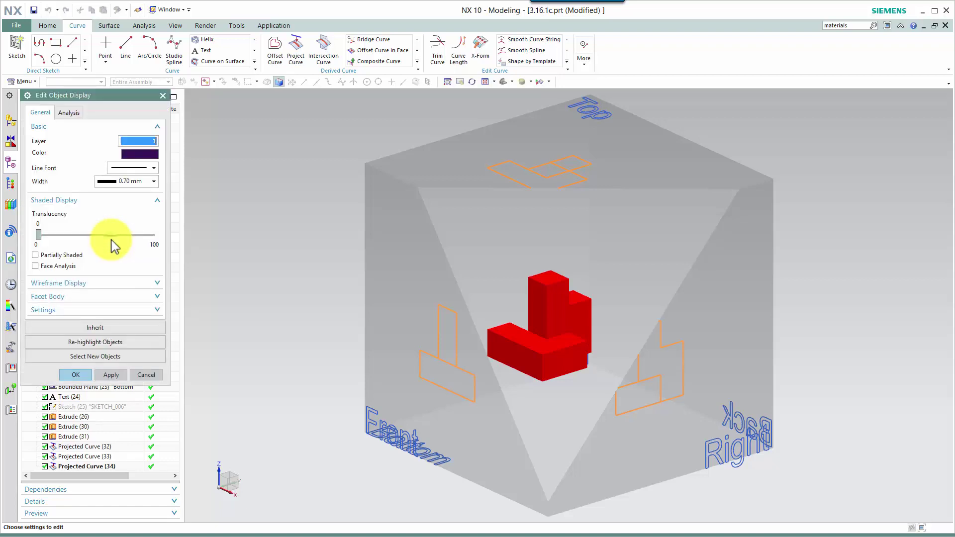
click(76, 375)
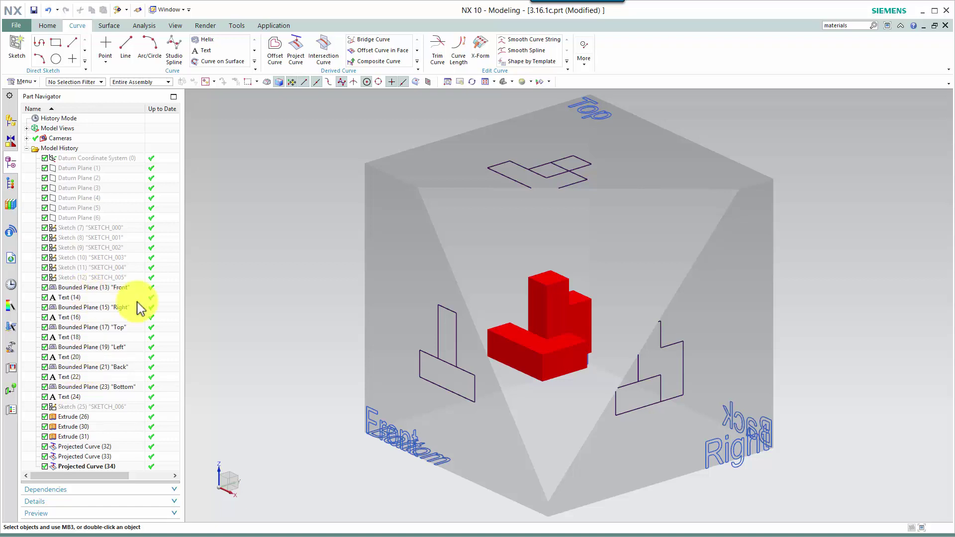
Step: Project the edges of the short column's top and the hidden left-facing stepped column face onto the Front plane along the face normal
click(296, 48)
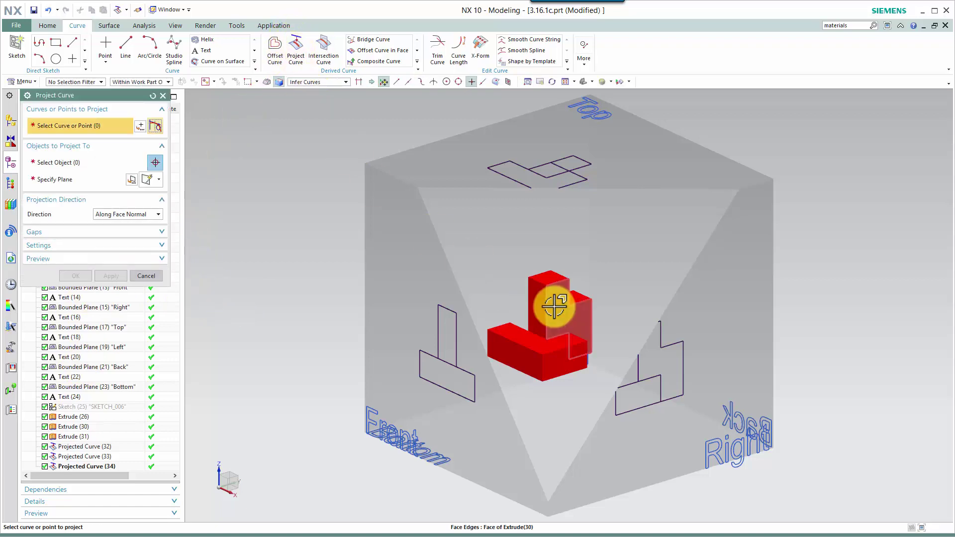
click(580, 297)
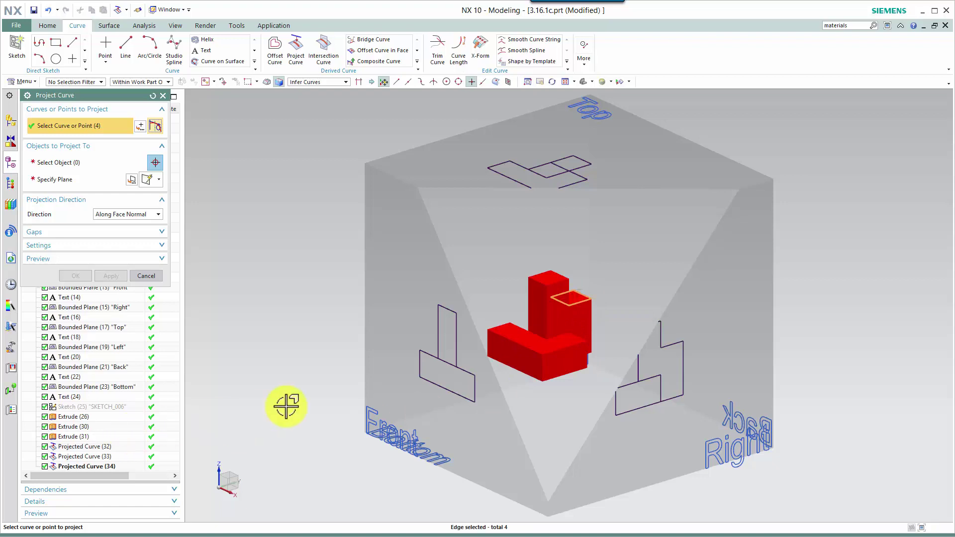
click(534, 323)
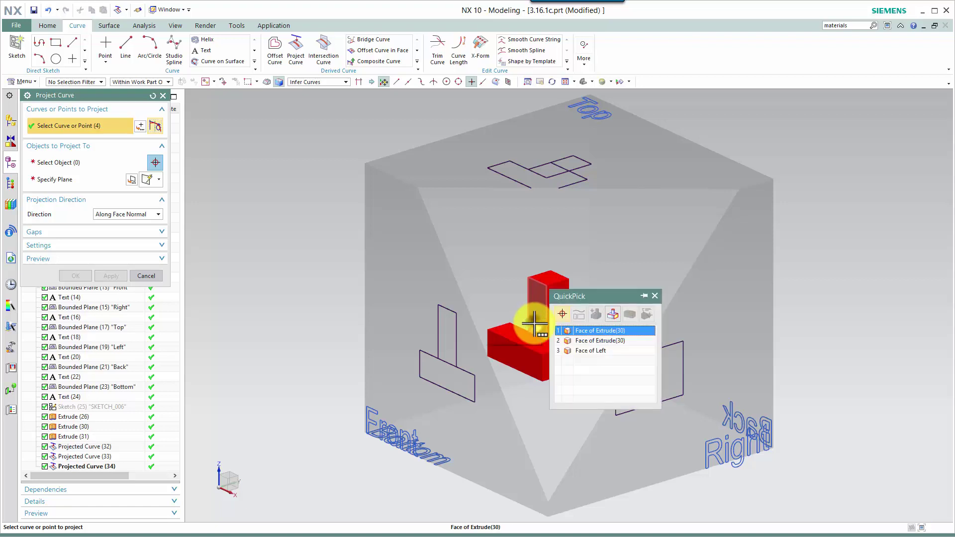
click(584, 341)
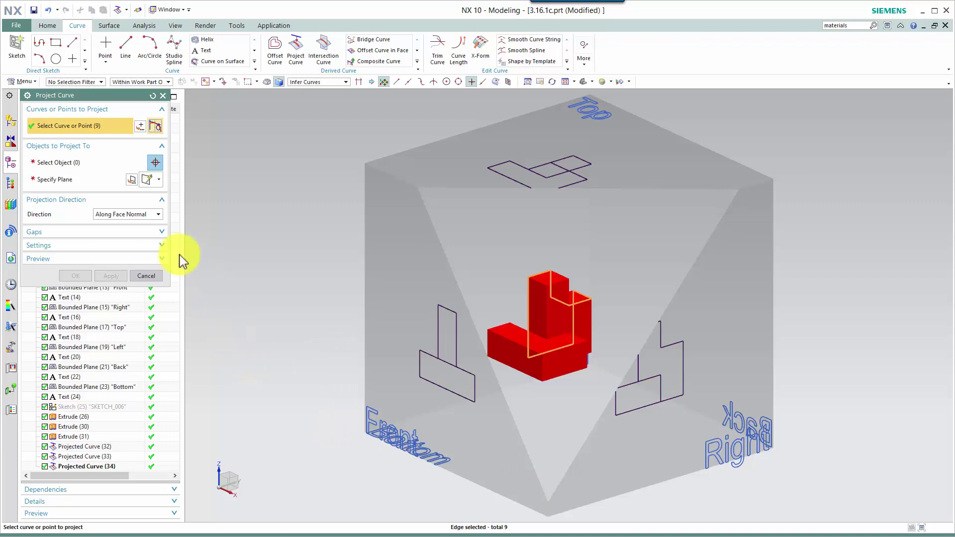
click(105, 163)
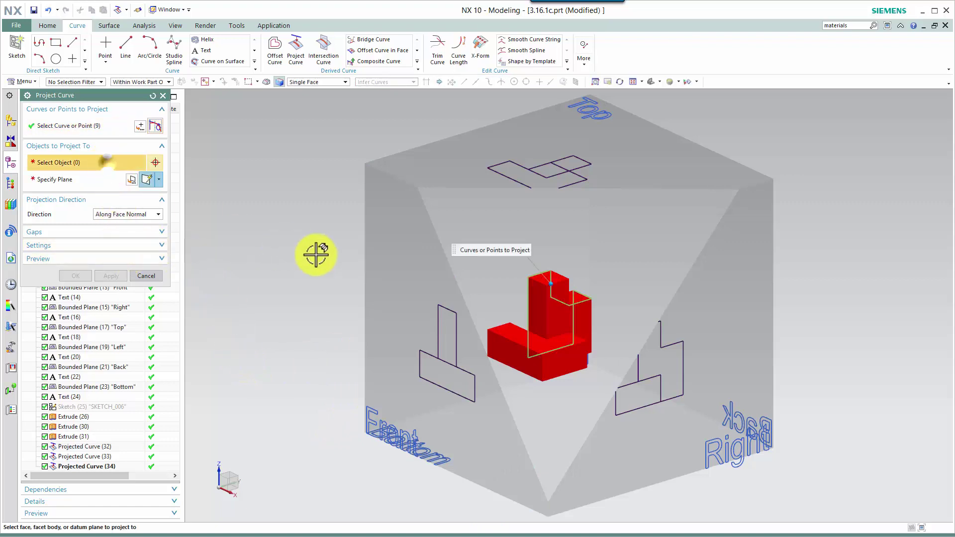
click(413, 265)
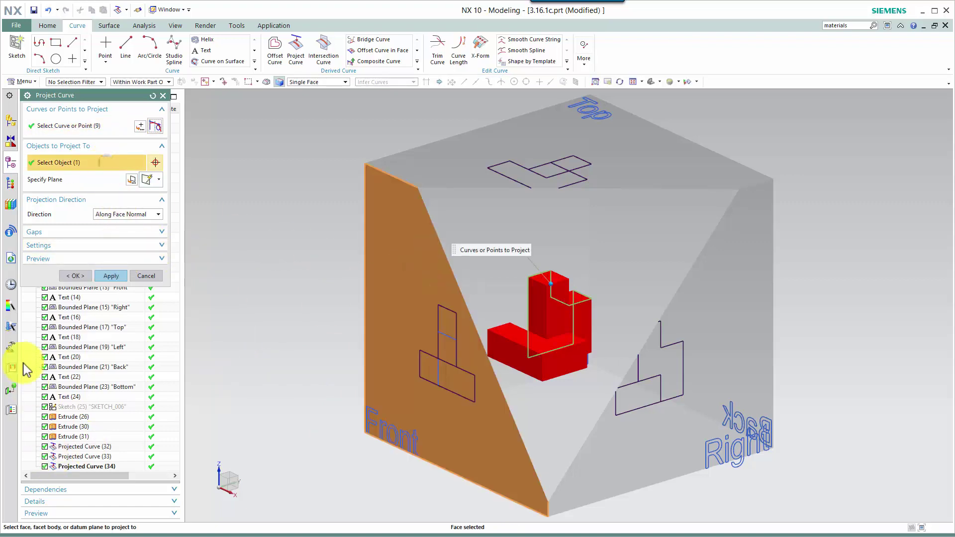
click(107, 277)
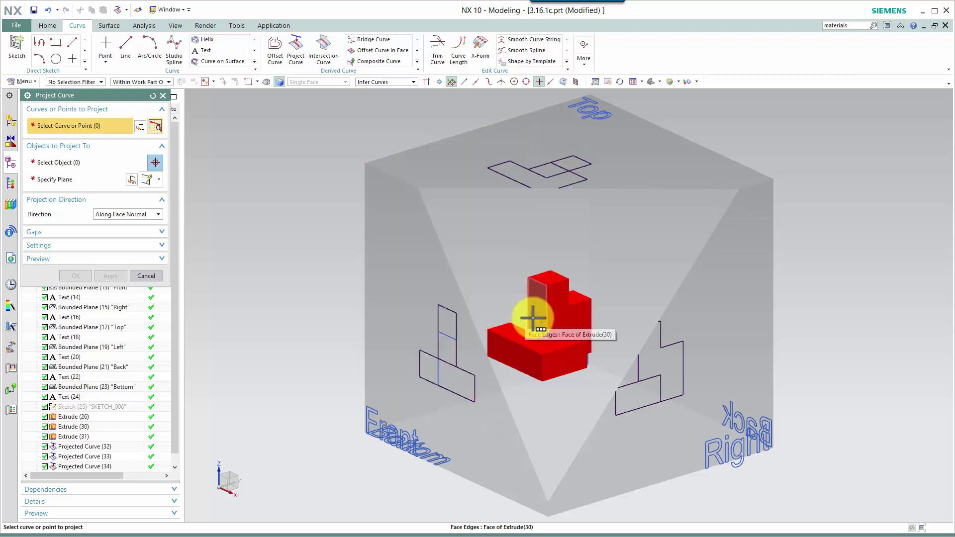
Step: Choose the hidden left-facing stepped column face as the source of the next curve projection
click(533, 318)
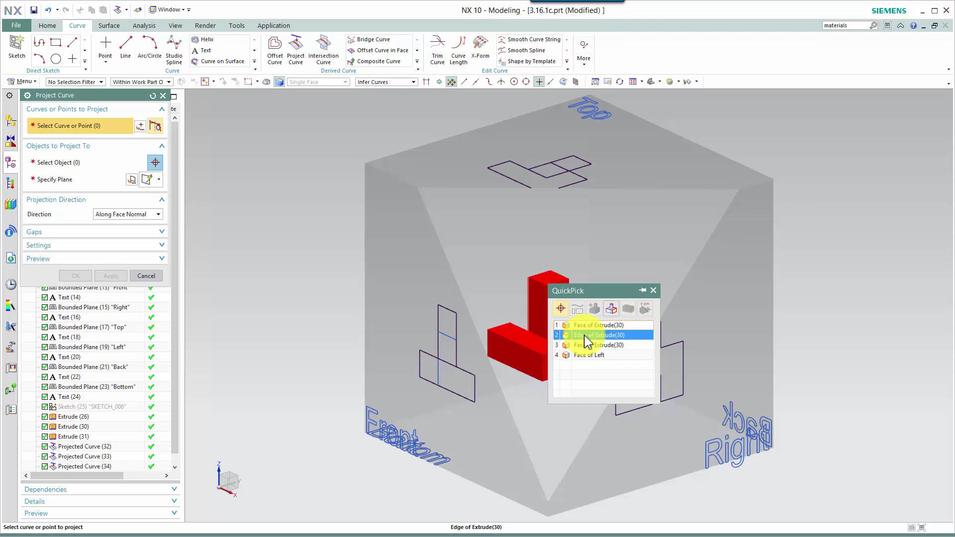